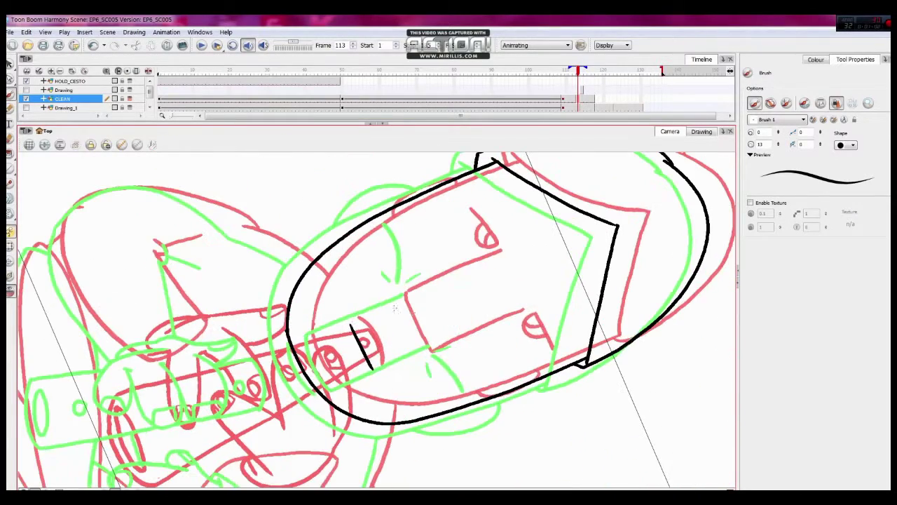
- Ink the character's nose and ears with the black brush on the CLEAN layer at frame 113
{"action": "mouse_move", "coordinate": [375, 369]}
{"action": "left_mouse_down"}
{"action": "mouse_move", "coordinate": [537, 341]}
{"action": "mouse_move", "coordinate": [282, 270]}
{"action": "left_mouse_up"}
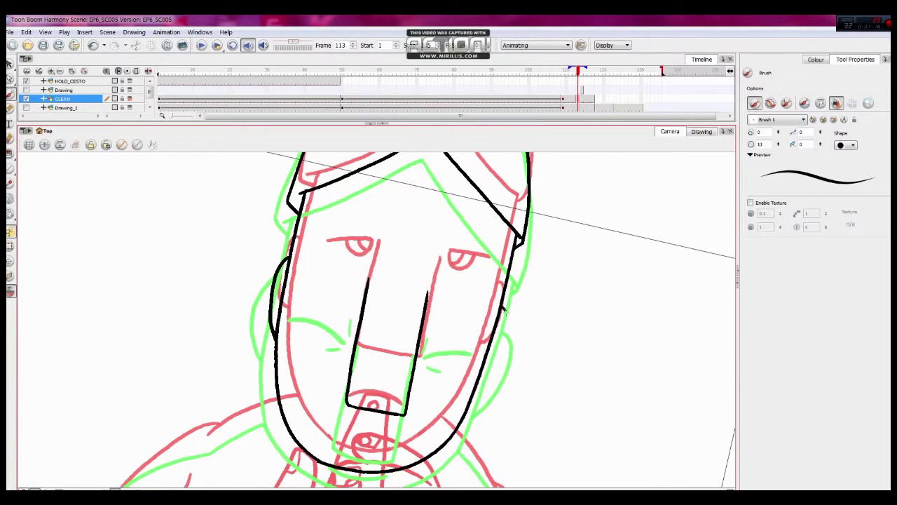
{"action": "left_click_drag", "start_coordinate": [582, 290], "coordinate": [290, 302]}
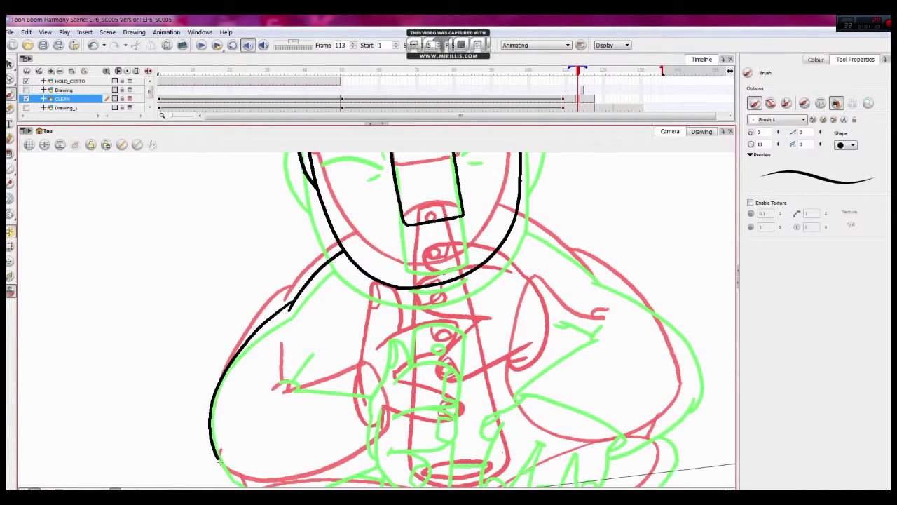
- Ink the shoulders, sleeves and crossed legs in black between the red and green guide drawings
{"action": "mouse_move", "coordinate": [218, 459]}
{"action": "left_mouse_down"}
{"action": "mouse_move", "coordinate": [516, 272]}
{"action": "mouse_move", "coordinate": [271, 309]}
{"action": "left_mouse_up"}
{"action": "mouse_move", "coordinate": [373, 193]}
{"action": "left_mouse_down"}
{"action": "mouse_move", "coordinate": [610, 254]}
{"action": "mouse_move", "coordinate": [551, 307]}
{"action": "mouse_move", "coordinate": [377, 244]}
{"action": "left_mouse_up"}
{"action": "mouse_move", "coordinate": [509, 157]}
{"action": "left_mouse_down"}
{"action": "mouse_move", "coordinate": [477, 210]}
{"action": "mouse_move", "coordinate": [435, 203]}
{"action": "mouse_move", "coordinate": [409, 181]}
{"action": "left_mouse_up"}
{"action": "mouse_move", "coordinate": [317, 308]}
{"action": "left_mouse_down"}
{"action": "mouse_move", "coordinate": [529, 260]}
{"action": "mouse_move", "coordinate": [568, 310]}
{"action": "mouse_move", "coordinate": [350, 259]}
{"action": "mouse_move", "coordinate": [406, 171]}
{"action": "mouse_move", "coordinate": [434, 210]}
{"action": "mouse_move", "coordinate": [687, 340]}
{"action": "mouse_move", "coordinate": [602, 421]}
{"action": "mouse_move", "coordinate": [490, 315]}
{"action": "mouse_move", "coordinate": [434, 319]}
{"action": "left_mouse_up"}
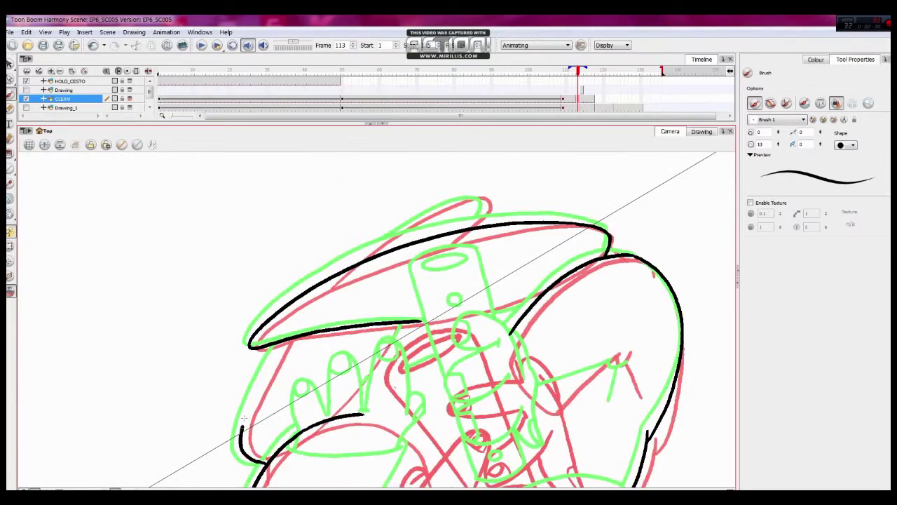
{"action": "mouse_move", "coordinate": [243, 418]}
{"action": "left_mouse_down"}
{"action": "mouse_move", "coordinate": [281, 316]}
{"action": "mouse_move", "coordinate": [285, 262]}
{"action": "mouse_move", "coordinate": [567, 296]}
{"action": "left_mouse_up"}
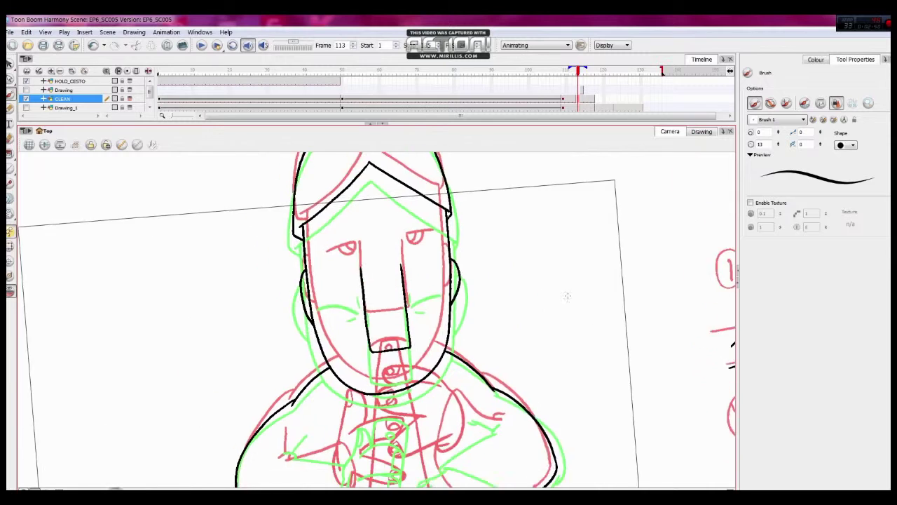
- Ink both half-closed eyes with their lids and pupils beside the nose, between the onion-skin positions
{"action": "scroll", "coordinate": [567, 295], "scroll_direction": "up", "scroll_amount": 2}
{"action": "left_click_drag", "start_coordinate": [464, 280], "coordinate": [316, 312]}
{"action": "left_click_drag", "start_coordinate": [315, 312], "coordinate": [267, 341]}
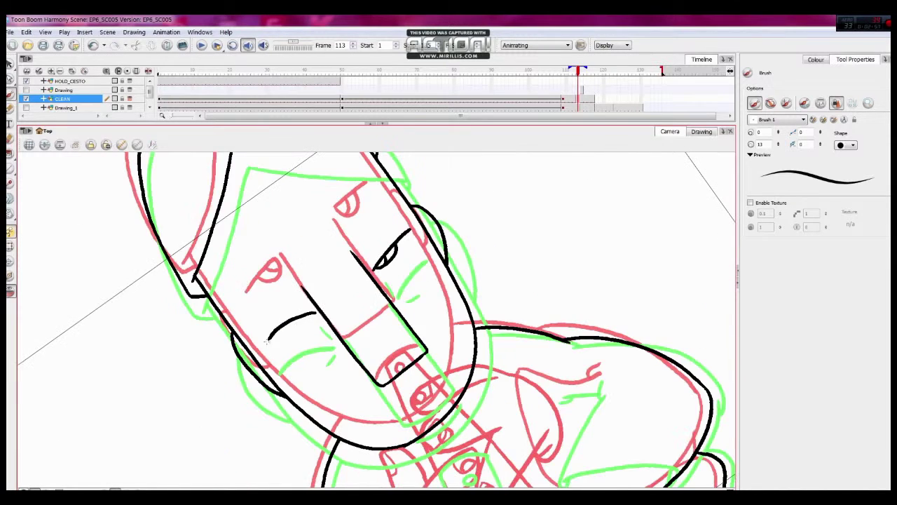
{"action": "key", "text": "shift+x"}
{"action": "left_click_drag", "start_coordinate": [454, 254], "coordinate": [420, 273]}
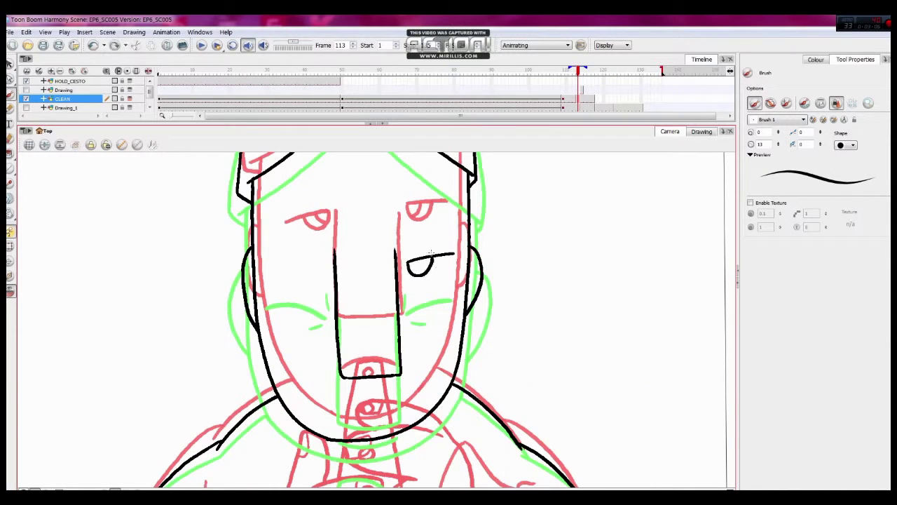
{"action": "key", "text": "c"}
{"action": "key", "text": "c"}
{"action": "key", "text": "shift+x"}
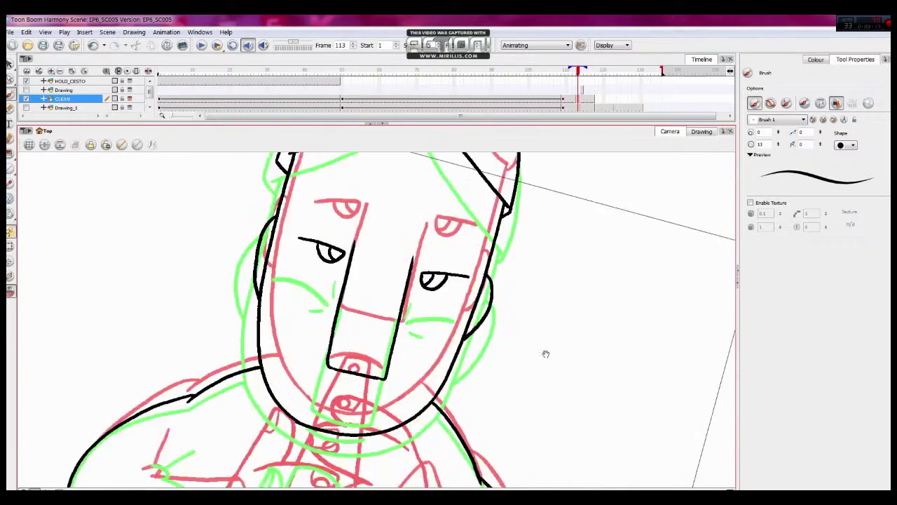
- Ink the mouth and the flute below it, including its rounded lower end, oval opening and finger hole
{"action": "mouse_move", "coordinate": [399, 263]}
{"action": "left_mouse_down"}
{"action": "mouse_move", "coordinate": [376, 248]}
{"action": "mouse_move", "coordinate": [477, 422]}
{"action": "left_mouse_up"}
{"action": "left_click_drag", "start_coordinate": [369, 266], "coordinate": [401, 478]}
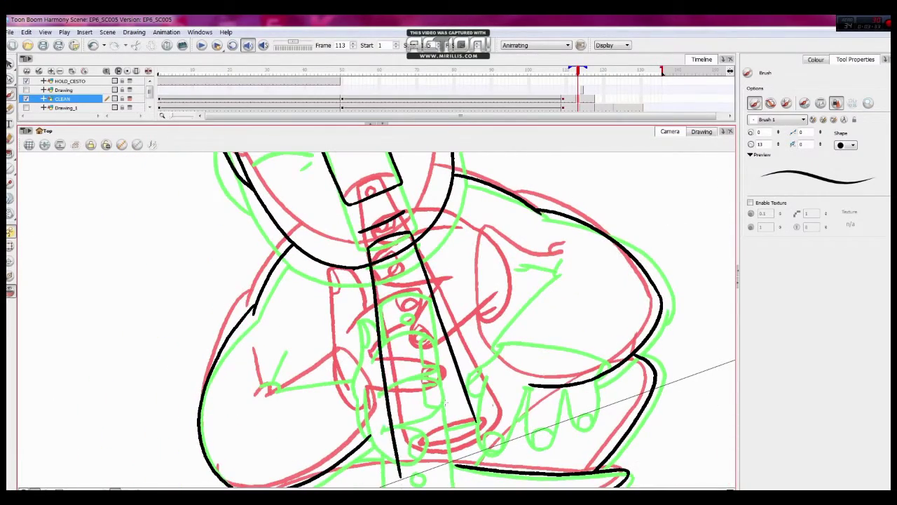
{"action": "left_click_drag", "start_coordinate": [401, 249], "coordinate": [396, 180]}
{"action": "key", "text": "Delete"}
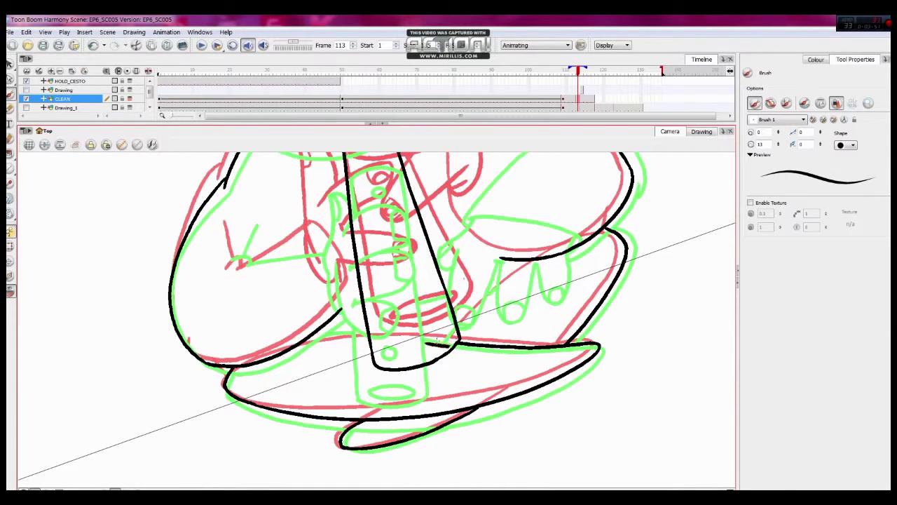
{"action": "key", "text": "Delete"}
{"action": "left_click_drag", "start_coordinate": [441, 340], "coordinate": [443, 341]}
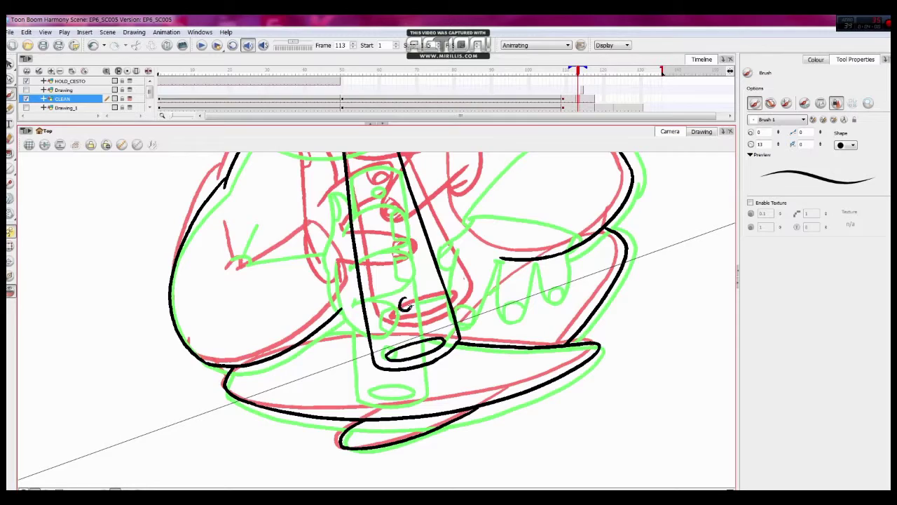
{"action": "mouse_move", "coordinate": [404, 302]}
{"action": "left_mouse_down"}
{"action": "mouse_move", "coordinate": [463, 286]}
{"action": "mouse_move", "coordinate": [616, 374]}
{"action": "mouse_move", "coordinate": [522, 188]}
{"action": "mouse_move", "coordinate": [521, 250]}
{"action": "mouse_move", "coordinate": [268, 319]}
{"action": "mouse_move", "coordinate": [539, 261]}
{"action": "mouse_move", "coordinate": [366, 287]}
{"action": "left_mouse_up"}
- Ink the hand gripping the flute with its thumb, fingers and nails, plus the sleeve folds
{"action": "left_click_drag", "start_coordinate": [436, 302], "coordinate": [428, 246]}
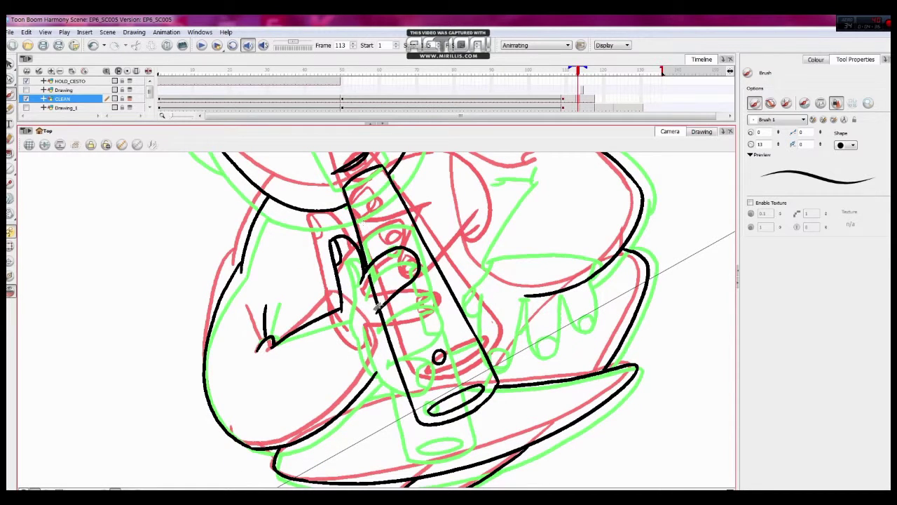
{"action": "key", "text": "Delete"}
{"action": "left_click_drag", "start_coordinate": [460, 283], "coordinate": [345, 283]}
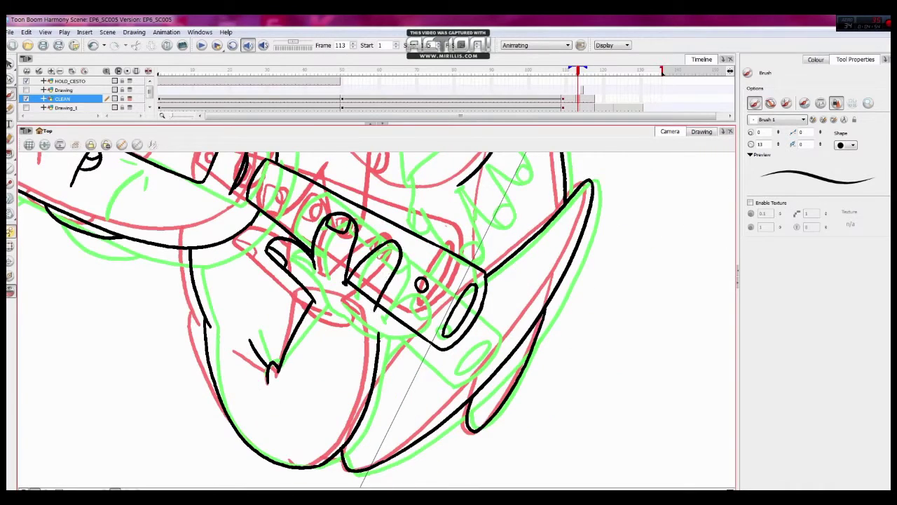
{"action": "left_click_drag", "start_coordinate": [389, 256], "coordinate": [452, 343]}
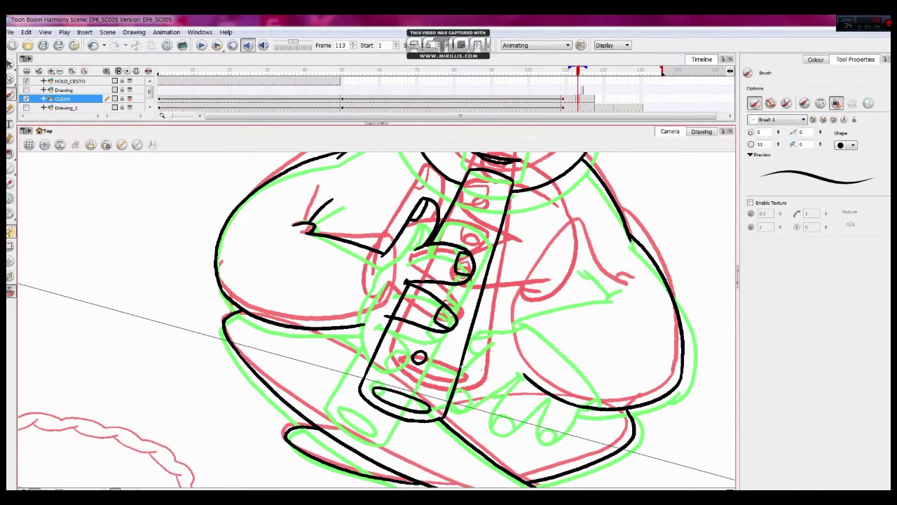
{"action": "mouse_move", "coordinate": [556, 433]}
{"action": "left_mouse_down"}
{"action": "mouse_move", "coordinate": [476, 235]}
{"action": "mouse_move", "coordinate": [526, 278]}
{"action": "left_mouse_up"}
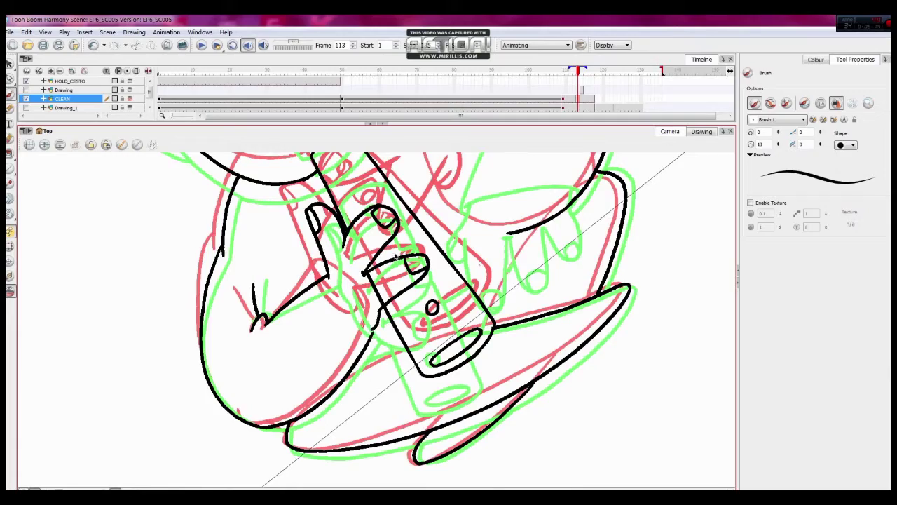
{"action": "left_click_drag", "start_coordinate": [396, 258], "coordinate": [365, 324]}
{"action": "left_click_drag", "start_coordinate": [496, 282], "coordinate": [396, 249]}
{"action": "mouse_move", "coordinate": [469, 213]}
{"action": "left_mouse_down"}
{"action": "mouse_move", "coordinate": [540, 272]}
{"action": "mouse_move", "coordinate": [542, 297]}
{"action": "left_mouse_up"}
- Compare the inked drawing at frame 113 with the neighbouring frames
{"action": "left_click", "coordinate": [578, 86]}
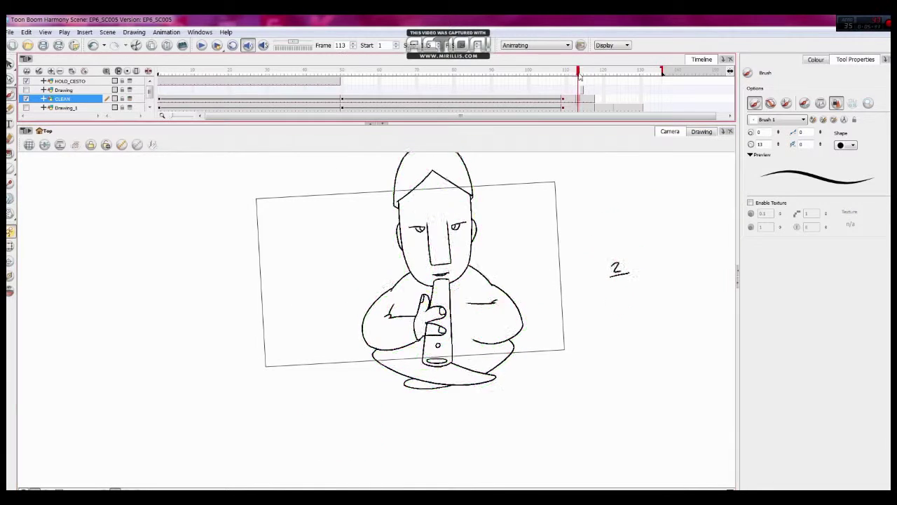
{"action": "left_click", "coordinate": [574, 86]}
{"action": "left_click", "coordinate": [578, 86]}
{"action": "left_click", "coordinate": [587, 82]}
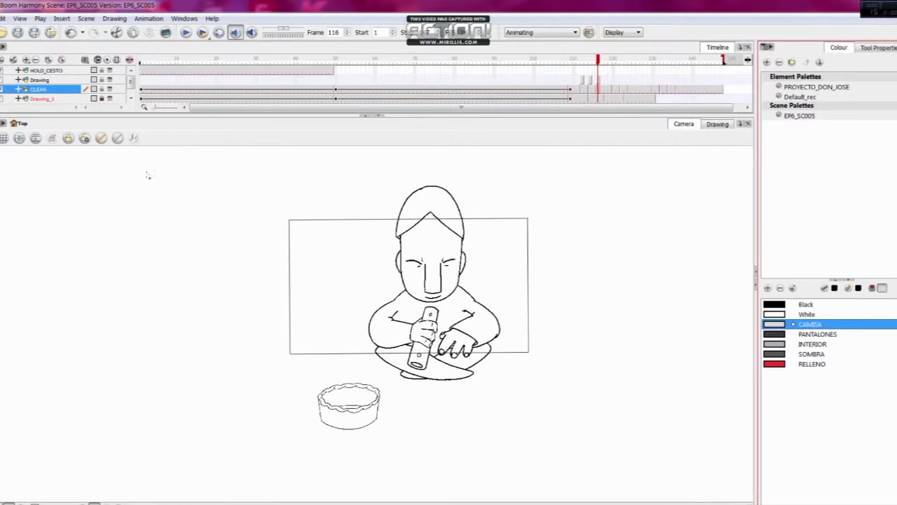
- Fill the shirt with CAMISA in the CLEAN drawings from frame 116 to 130, and the trousers with PANTALONES
{"action": "left_click", "coordinate": [454, 348]}
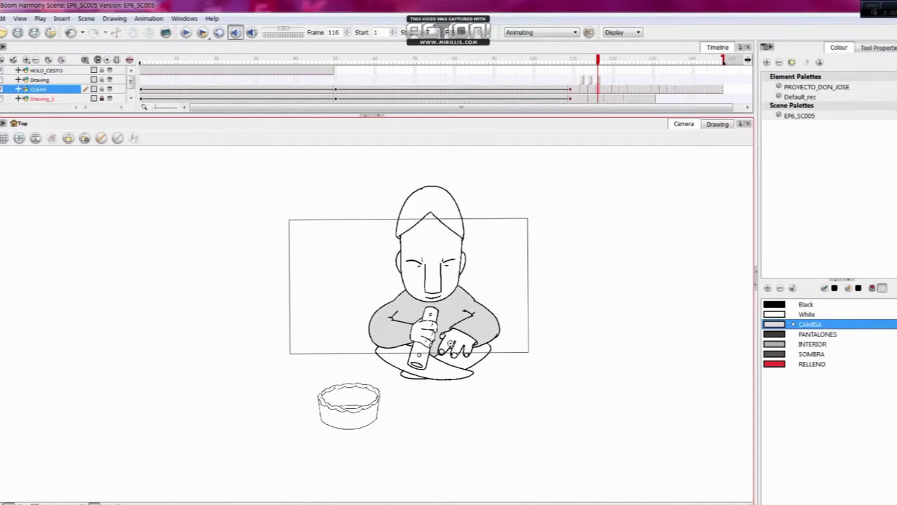
{"action": "scroll", "coordinate": [452, 343], "scroll_direction": "up", "scroll_amount": 3}
{"action": "key", "text": "period"}
{"action": "key", "text": "period"}
{"action": "key", "text": "period"}
{"action": "key", "text": "period"}
{"action": "key", "text": "period"}
{"action": "key", "text": "period"}
{"action": "key", "text": "period"}
{"action": "key", "text": "period"}
{"action": "key", "text": "period"}
{"action": "key", "text": "period"}
{"action": "key", "text": "period"}
{"action": "key", "text": "period"}
{"action": "key", "text": "period"}
{"action": "key", "text": "period"}
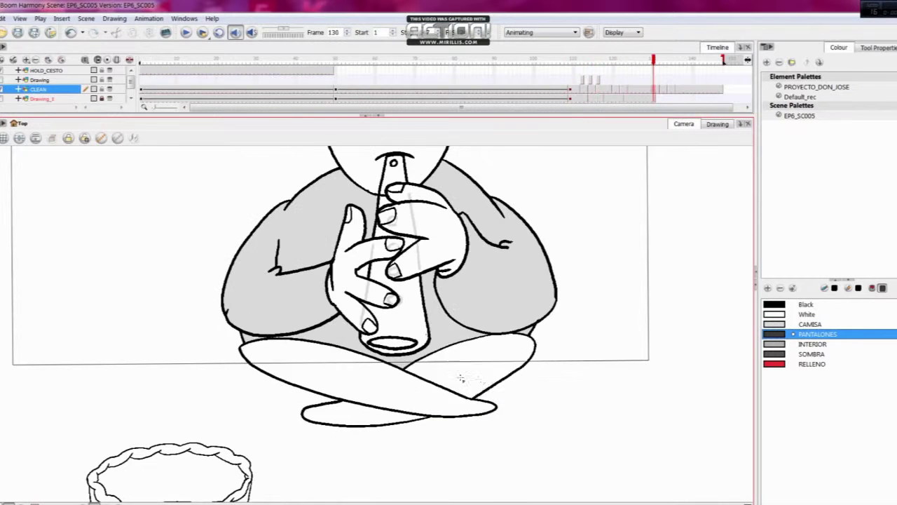
{"action": "left_click", "coordinate": [461, 379]}
- Fill the face, ears and hands with White across the flute player's drawings, including frames 116, 130 and 132
{"action": "left_click", "coordinate": [810, 314]}
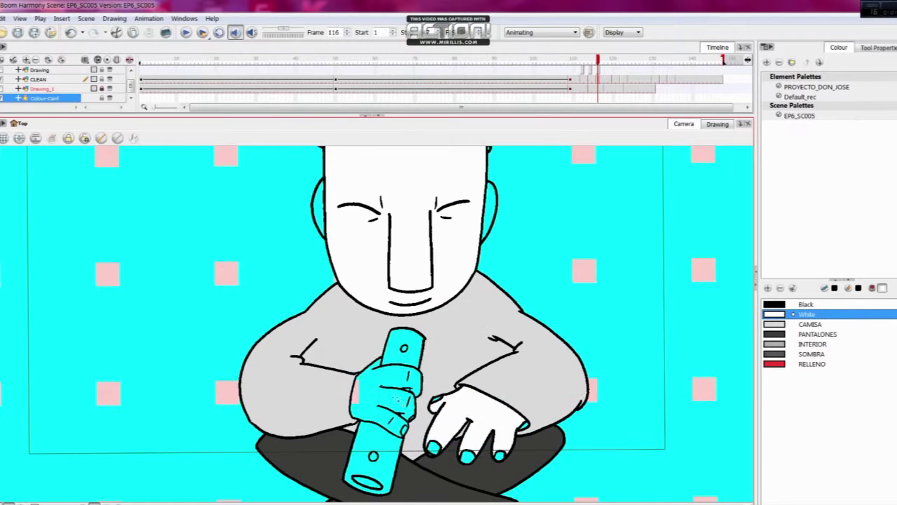
{"action": "scroll", "coordinate": [438, 454], "scroll_direction": "up", "scroll_amount": 4}
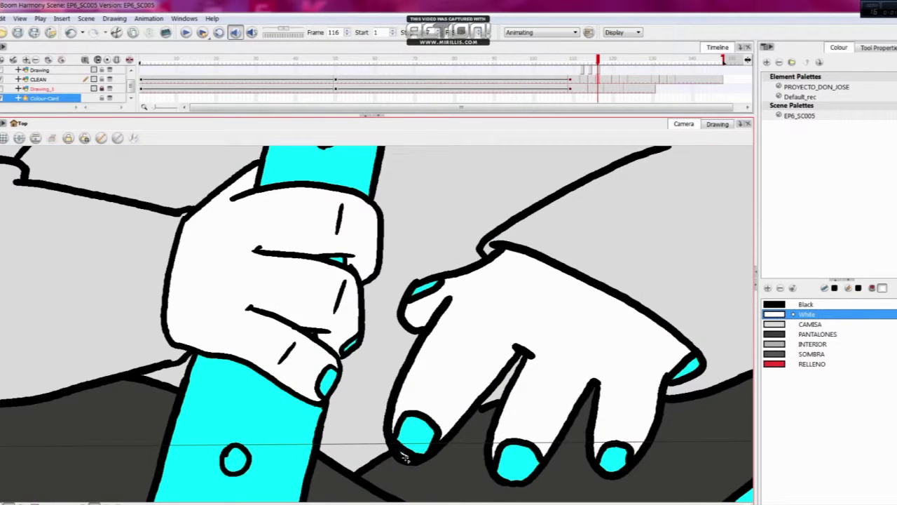
{"action": "scroll", "coordinate": [405, 456], "scroll_direction": "down", "scroll_amount": 4}
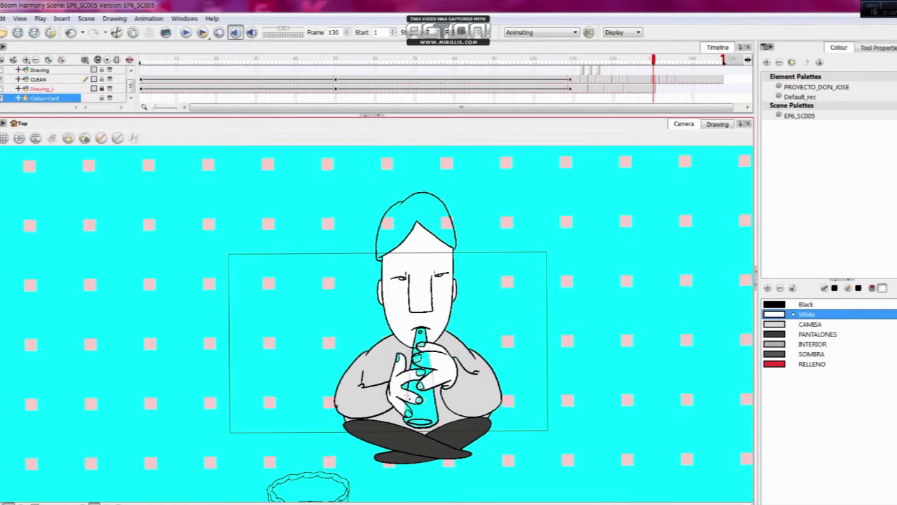
{"action": "scroll", "coordinate": [424, 387], "scroll_direction": "up", "scroll_amount": 3}
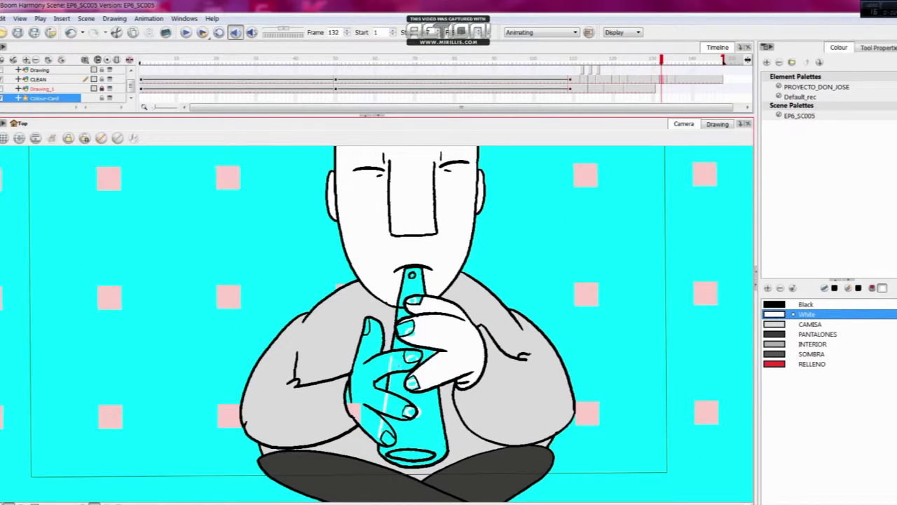
{"action": "left_click", "coordinate": [410, 396]}
{"action": "left_click", "coordinate": [400, 408]}
- Fill the flute with INTERIOR and its holes and the dark gaps around the hands with SOMBRA
{"action": "left_click", "coordinate": [792, 344]}
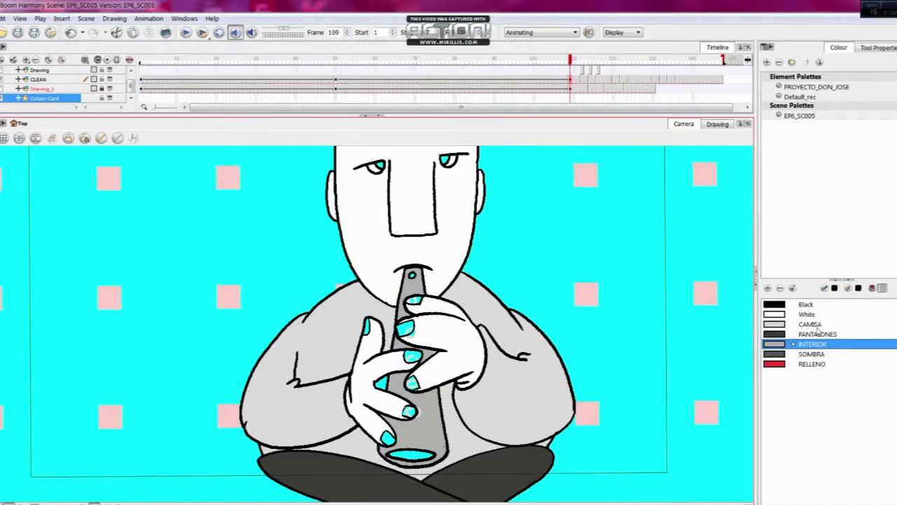
{"action": "left_click", "coordinate": [812, 354]}
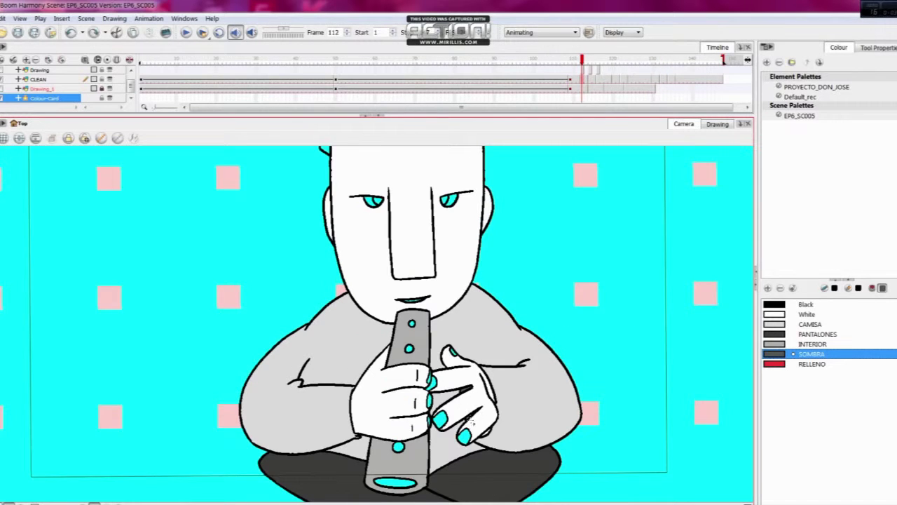
{"action": "scroll", "coordinate": [468, 413], "scroll_direction": "up", "scroll_amount": 3}
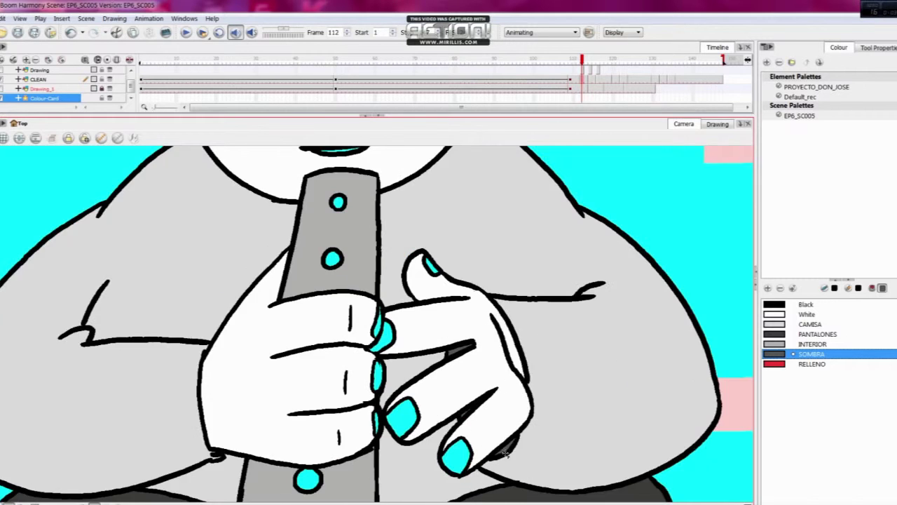
{"action": "scroll", "coordinate": [503, 452], "scroll_direction": "down", "scroll_amount": 3}
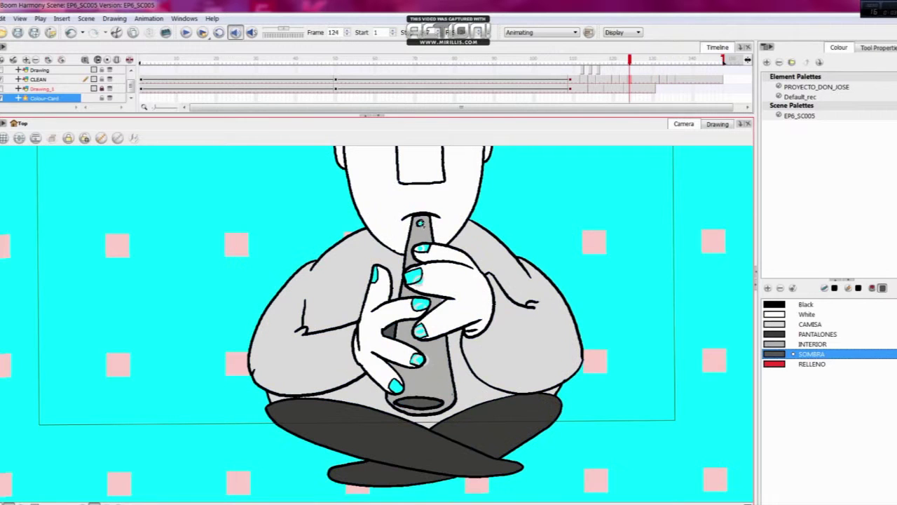
- Fill the fingernails with CAMISA at frame 147 and patch the unfilled spot on the hand with White
{"action": "left_click", "coordinate": [813, 324]}
{"action": "scroll", "coordinate": [431, 326], "scroll_direction": "up", "scroll_amount": 3}
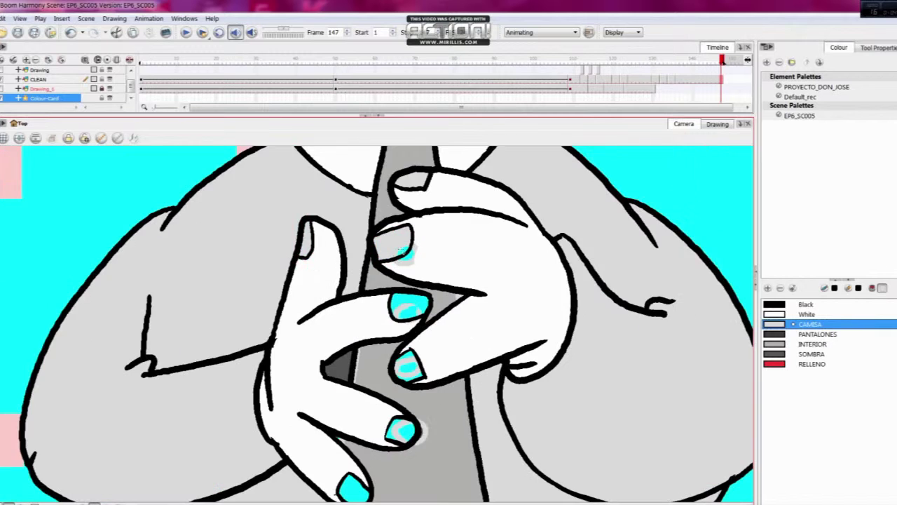
{"action": "scroll", "coordinate": [417, 309], "scroll_direction": "down", "scroll_amount": 2}
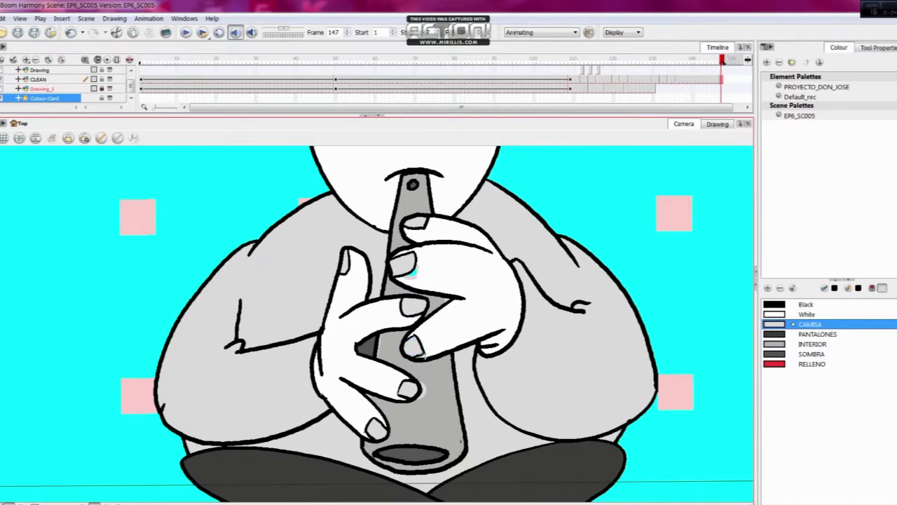
{"action": "left_click", "coordinate": [815, 315]}
{"action": "scroll", "coordinate": [480, 373], "scroll_direction": "down", "scroll_amount": 2}
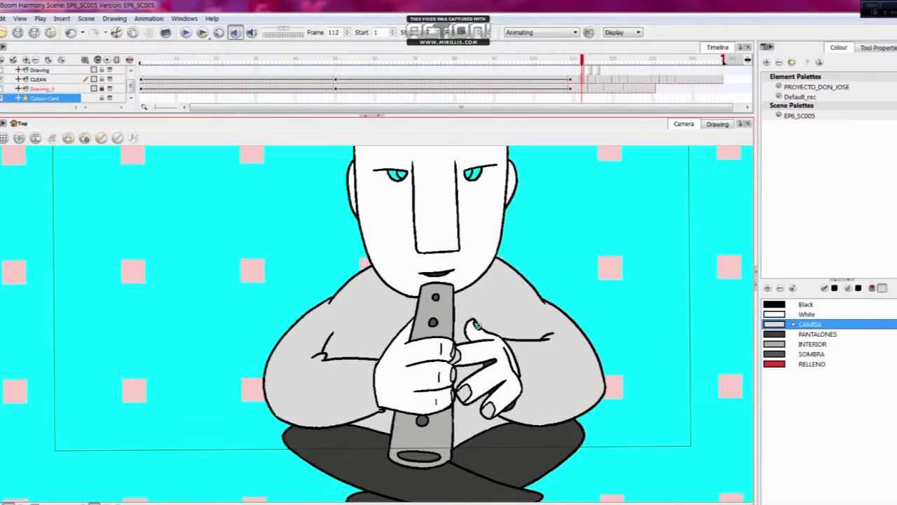
- Fill the fingernails with CAMISA at frames 112 and 114, and the gap between the gripping fingers with INTERIOR
{"action": "scroll", "coordinate": [440, 429], "scroll_direction": "up", "scroll_amount": 5}
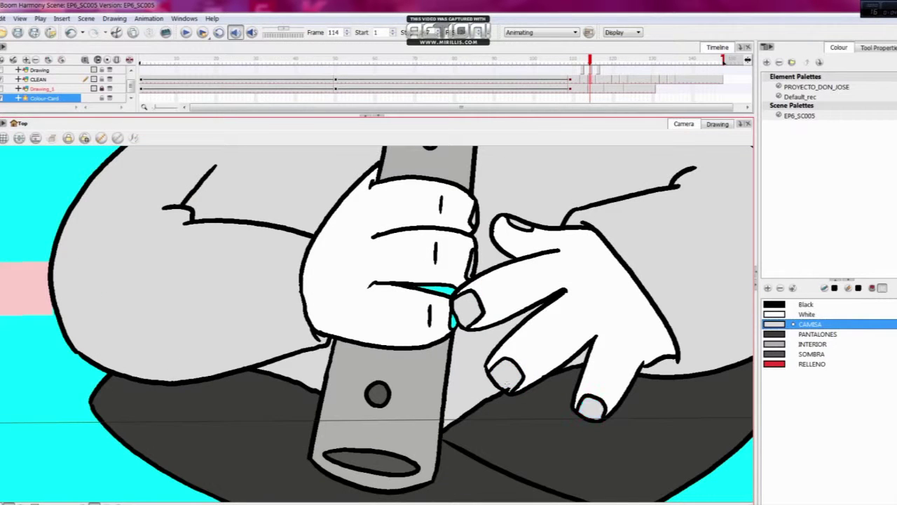
{"action": "left_click", "coordinate": [806, 343]}
{"action": "left_click", "coordinate": [806, 324]}
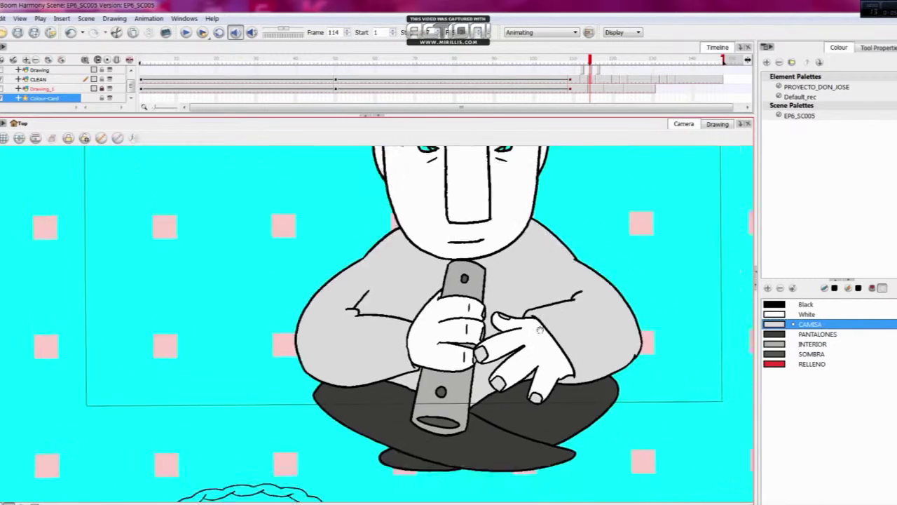
- Fill the fingernails of both hands with CAMISA at frames 124 and 130
{"action": "scroll", "coordinate": [459, 346], "scroll_direction": "up", "scroll_amount": 3}
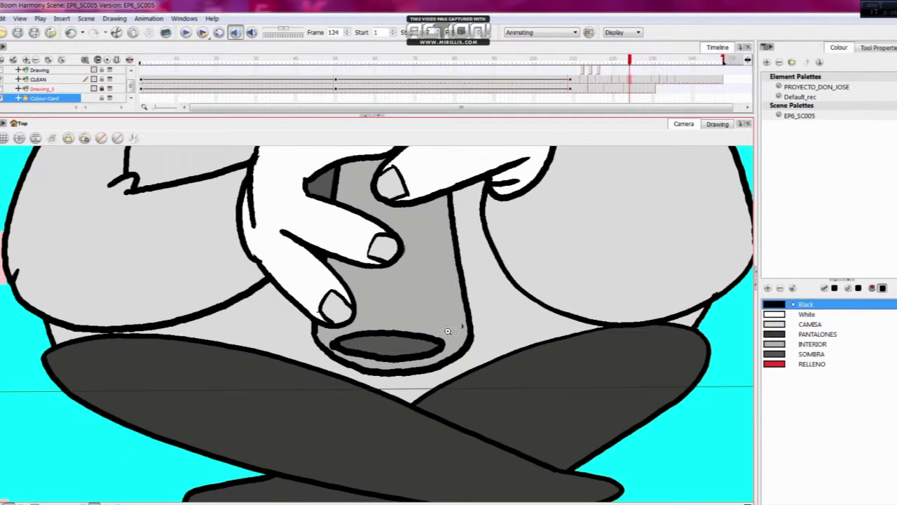
{"action": "scroll", "coordinate": [447, 331], "scroll_direction": "down", "scroll_amount": 5}
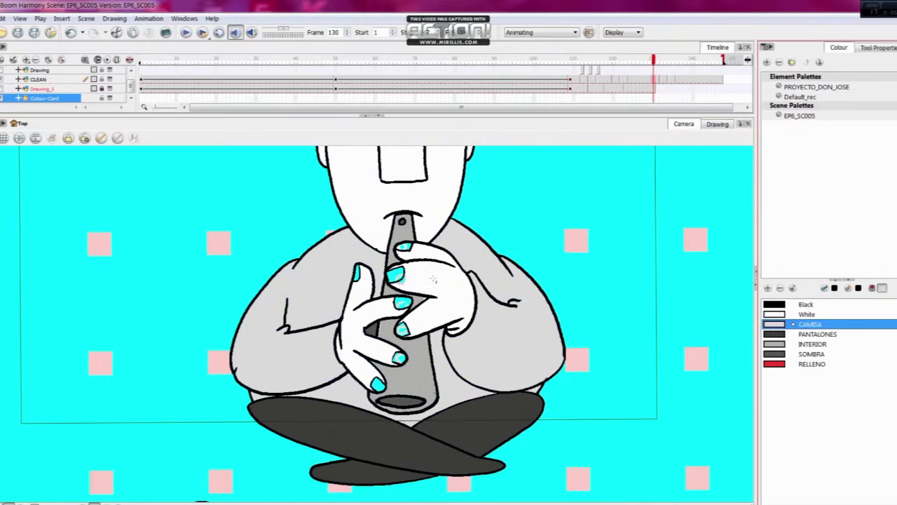
{"action": "left_click", "coordinate": [394, 276]}
{"action": "left_click", "coordinate": [402, 302]}
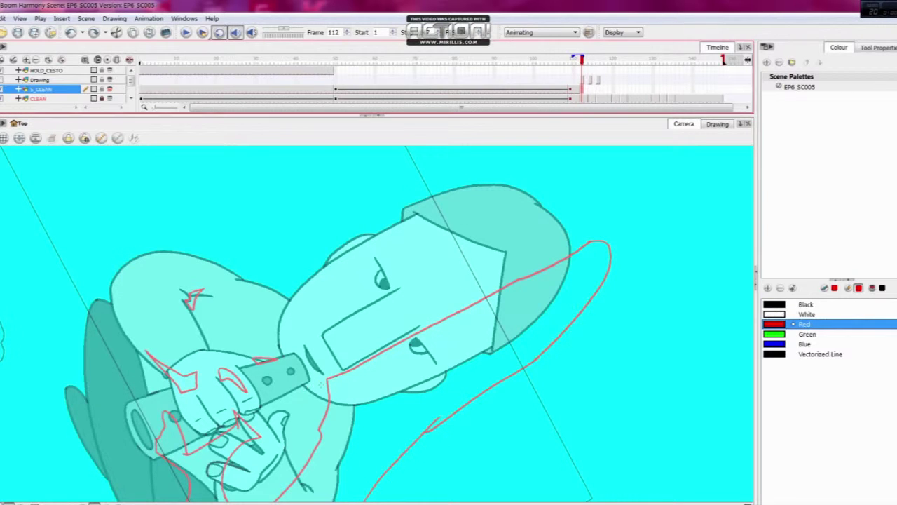
- Draw the Red shadow outline at frame 112 down the face, outside the body, and across the legs, flute end and lower fingers
{"action": "left_click_drag", "start_coordinate": [346, 370], "coordinate": [380, 354]}
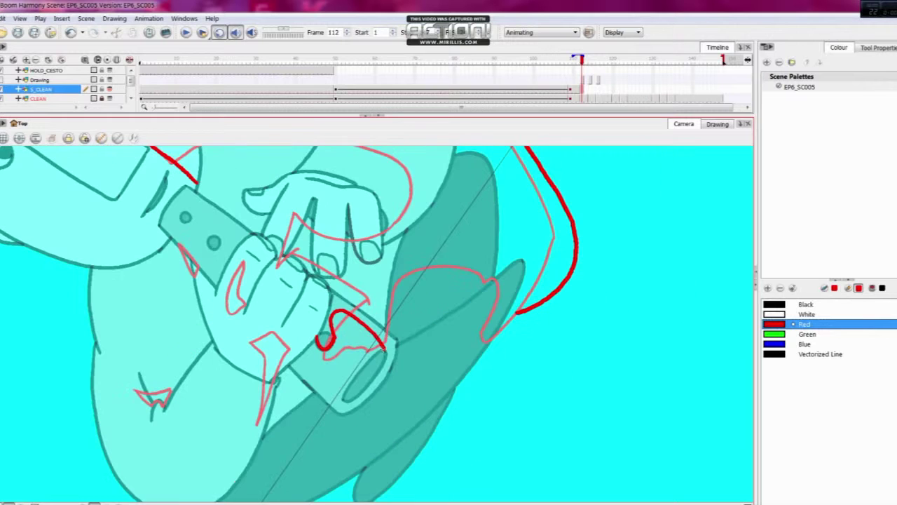
{"action": "mouse_move", "coordinate": [388, 373]}
{"action": "left_mouse_down"}
{"action": "mouse_move", "coordinate": [398, 343]}
{"action": "mouse_move", "coordinate": [489, 276]}
{"action": "left_mouse_up"}
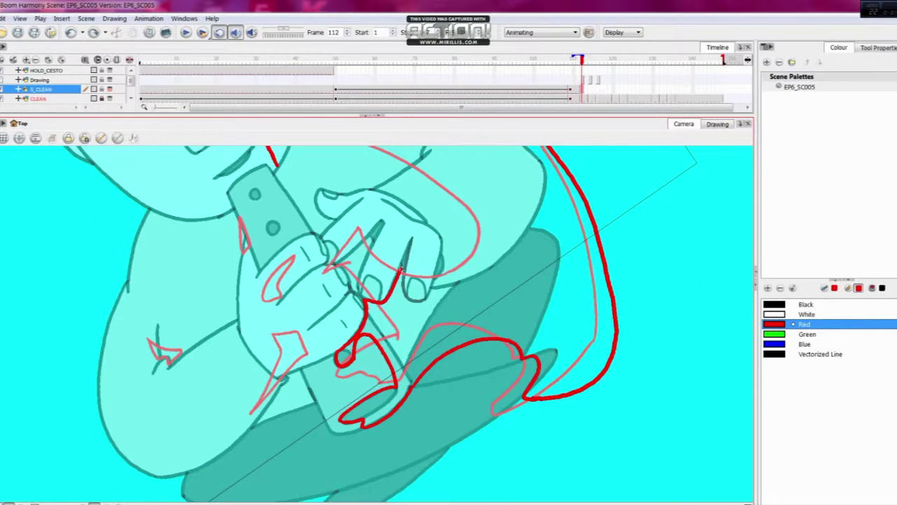
{"action": "key", "text": "shift+x"}
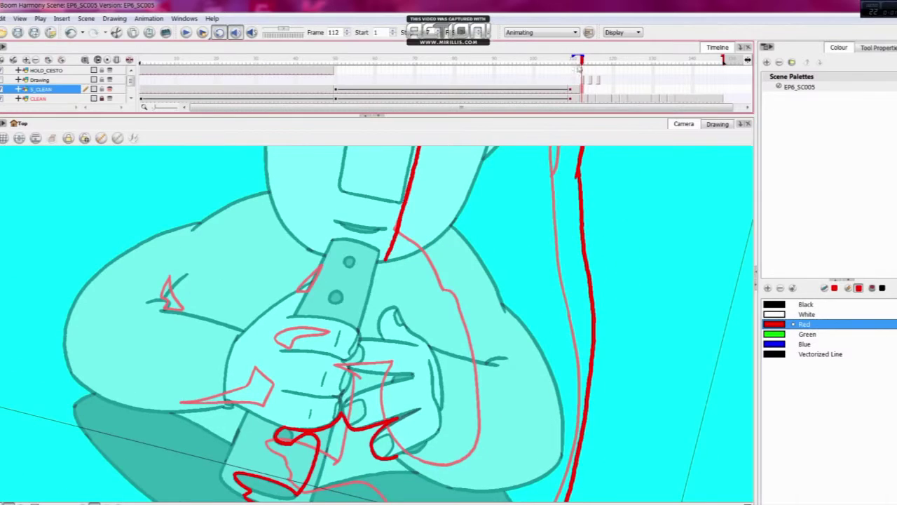
{"action": "key", "text": "c"}
{"action": "key", "text": "c"}
- Add the Red shadow outlines at frame 112 for the shoulder and sleeve, finger gaps, elbow fold, under the forearm and the foot
{"action": "mouse_move", "coordinate": [283, 303]}
{"action": "left_mouse_down"}
{"action": "mouse_move", "coordinate": [366, 205]}
{"action": "mouse_move", "coordinate": [493, 182]}
{"action": "left_mouse_up"}
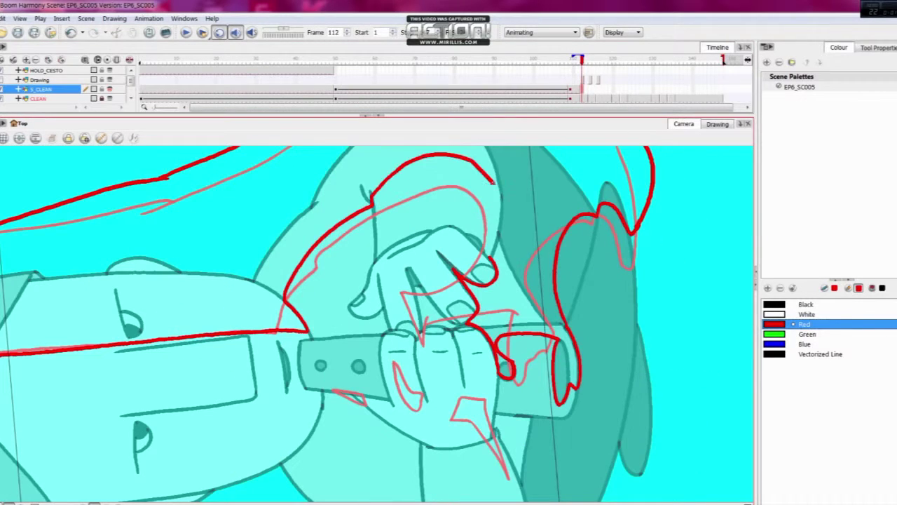
{"action": "key", "text": "c"}
{"action": "key", "text": "c"}
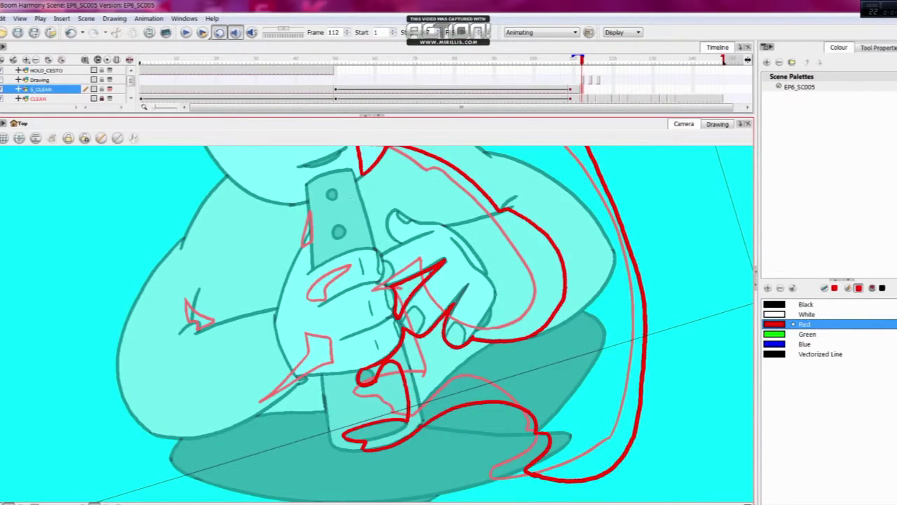
{"action": "key", "text": "c"}
{"action": "key", "text": "c"}
{"action": "key", "text": "c"}
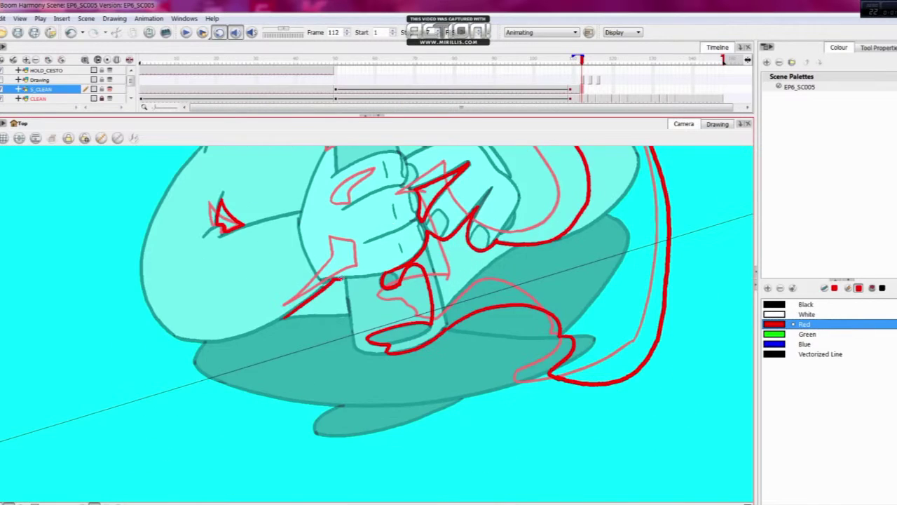
{"action": "key", "text": "c"}
{"action": "key", "text": "v"}
{"action": "key", "text": "v"}
{"action": "left_click_drag", "start_coordinate": [460, 375], "coordinate": [485, 339]}
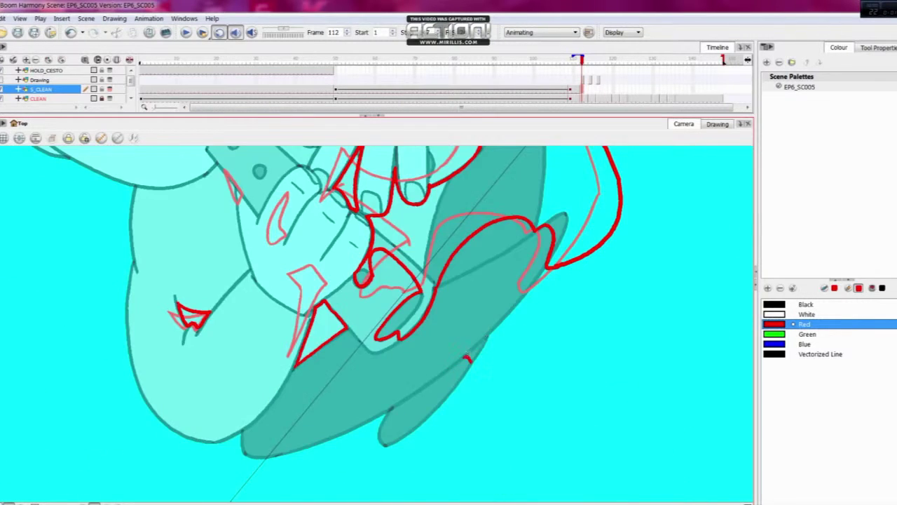
- Draw the Red shadow outlines at frame 114 over the flute, legs, fingers, sleeve and elbow fold, using the previous frame as guide
{"action": "scroll", "coordinate": [398, 291], "scroll_direction": "down", "scroll_amount": 5}
{"action": "key", "text": "period"}
{"action": "key", "text": "period"}
{"action": "scroll", "coordinate": [399, 292], "scroll_direction": "up", "scroll_amount": 5}
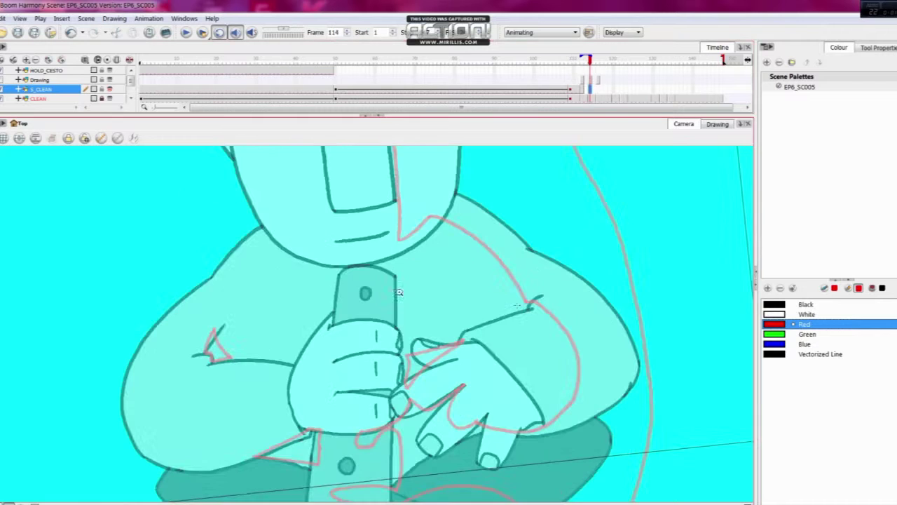
{"action": "key", "text": "c"}
{"action": "key", "text": "c"}
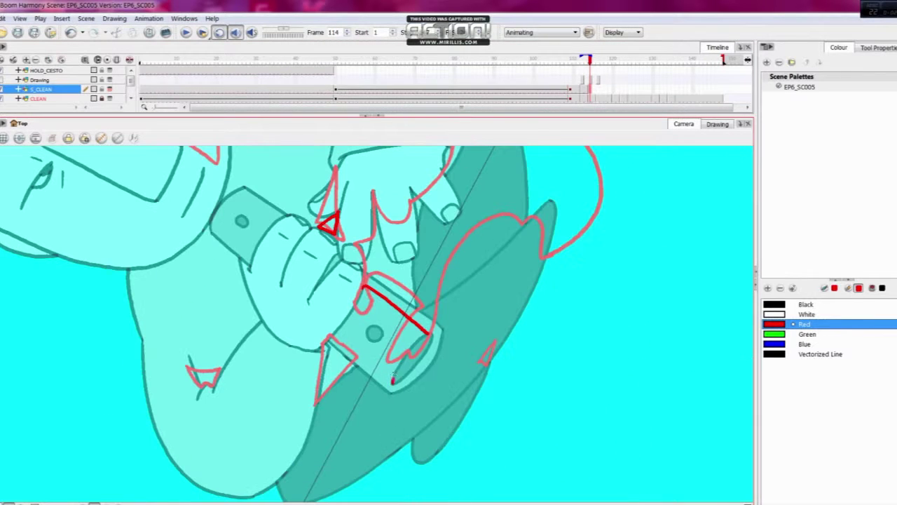
{"action": "mouse_move", "coordinate": [441, 324]}
{"action": "left_mouse_down"}
{"action": "mouse_move", "coordinate": [561, 330]}
{"action": "mouse_move", "coordinate": [551, 238]}
{"action": "mouse_move", "coordinate": [635, 216]}
{"action": "left_mouse_up"}
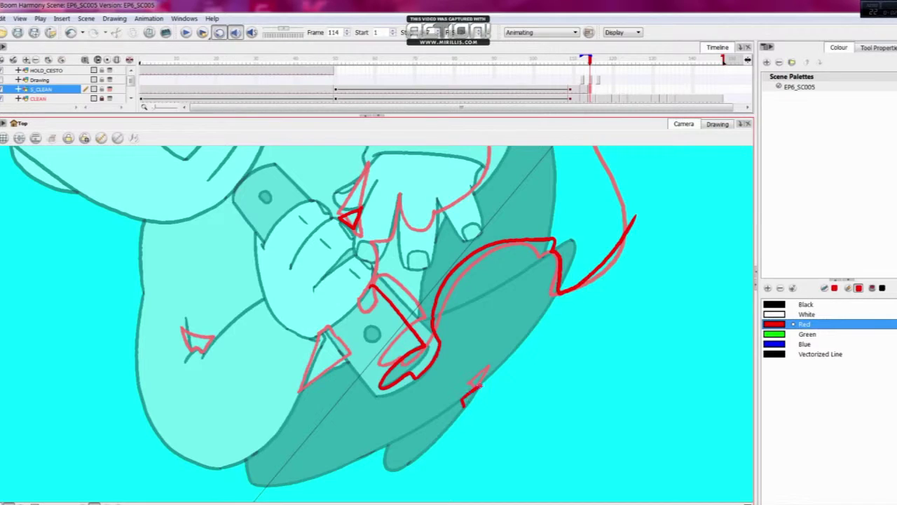
{"action": "key", "text": "v"}
{"action": "mouse_move", "coordinate": [379, 210]}
{"action": "left_mouse_down"}
{"action": "mouse_move", "coordinate": [321, 161]}
{"action": "mouse_move", "coordinate": [523, 247]}
{"action": "mouse_move", "coordinate": [491, 210]}
{"action": "mouse_move", "coordinate": [456, 197]}
{"action": "mouse_move", "coordinate": [409, 216]}
{"action": "mouse_move", "coordinate": [336, 224]}
{"action": "mouse_move", "coordinate": [330, 315]}
{"action": "mouse_move", "coordinate": [309, 377]}
{"action": "mouse_move", "coordinate": [384, 430]}
{"action": "left_mouse_up"}
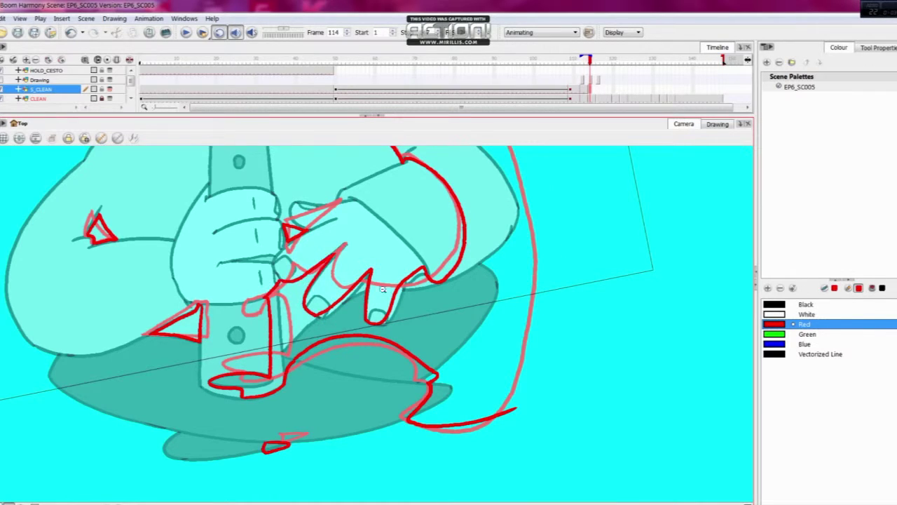
{"action": "left_click_drag", "start_coordinate": [383, 289], "coordinate": [289, 298]}
{"action": "scroll", "coordinate": [409, 284], "scroll_direction": "down", "scroll_amount": 5}
- Draw the Red shadow outlines at frame 116 outside the body, on the flute end, and beside the gripping hand
{"action": "mouse_move", "coordinate": [326, 326]}
{"action": "left_mouse_down"}
{"action": "mouse_move", "coordinate": [523, 269]}
{"action": "mouse_move", "coordinate": [430, 420]}
{"action": "left_mouse_up"}
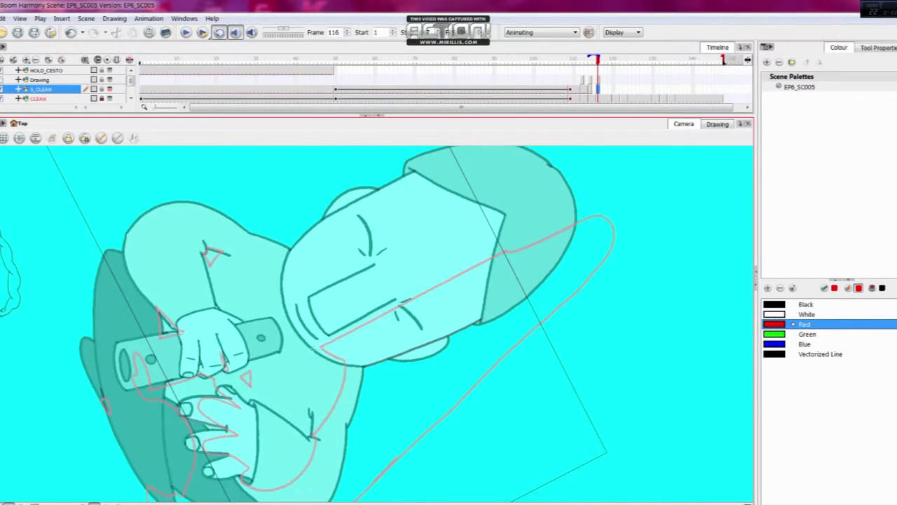
{"action": "mouse_move", "coordinate": [312, 348]}
{"action": "left_mouse_down"}
{"action": "mouse_move", "coordinate": [603, 231]}
{"action": "mouse_move", "coordinate": [532, 294]}
{"action": "mouse_move", "coordinate": [409, 267]}
{"action": "mouse_move", "coordinate": [463, 270]}
{"action": "mouse_move", "coordinate": [525, 312]}
{"action": "left_mouse_up"}
{"action": "left_click_drag", "start_coordinate": [403, 353], "coordinate": [370, 367]}
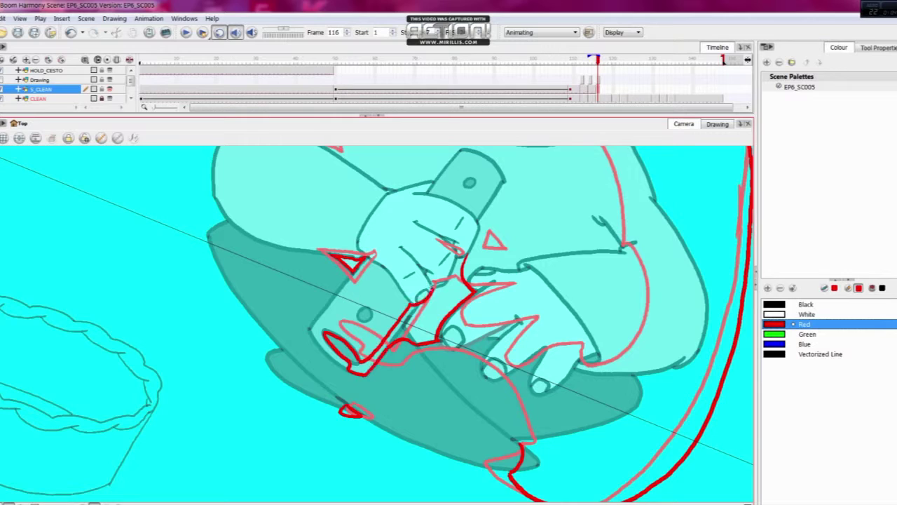
- Outline the shadows at frame 116 in Red on the shoulder, sleeve, elbow fold, open hand's fingers and the leg edge beneath
{"action": "left_click_drag", "start_coordinate": [440, 280], "coordinate": [454, 317]}
{"action": "mouse_move", "coordinate": [497, 288]}
{"action": "left_mouse_down"}
{"action": "mouse_move", "coordinate": [650, 190]}
{"action": "mouse_move", "coordinate": [395, 366]}
{"action": "left_mouse_up"}
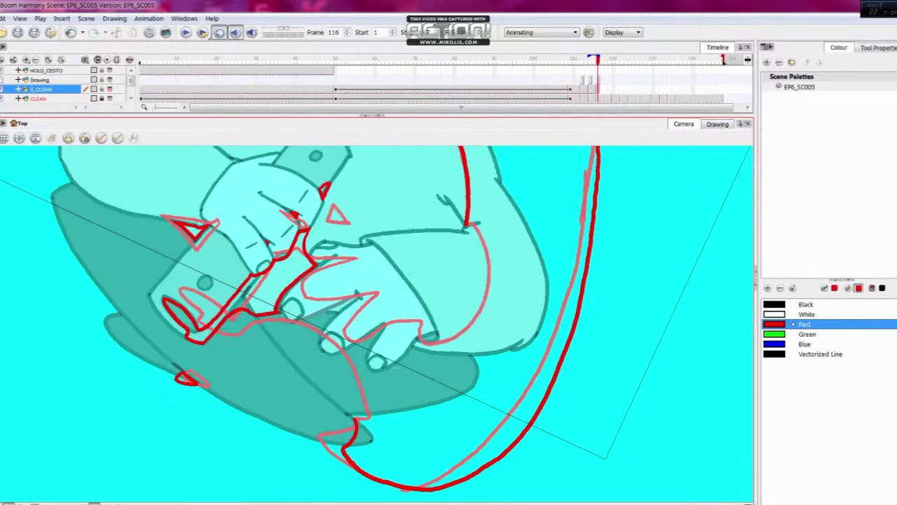
{"action": "key", "text": "shift+x"}
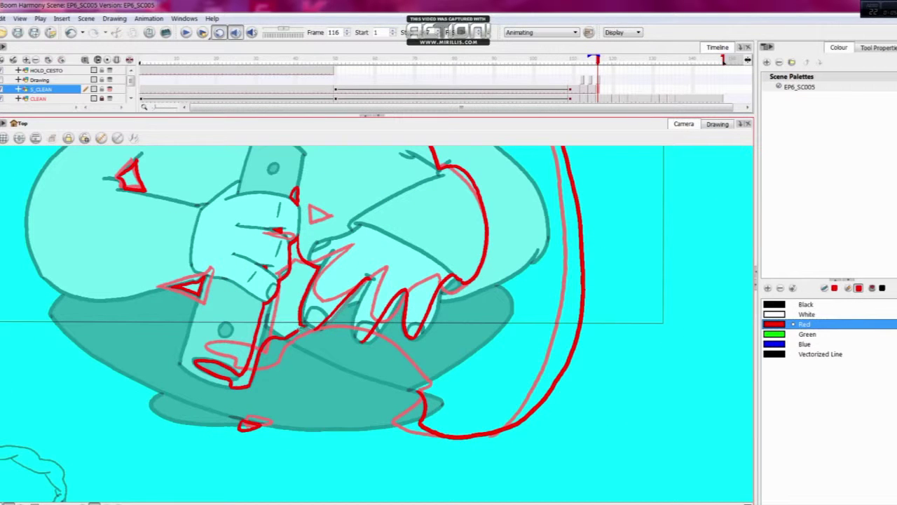
{"action": "key", "text": "ctrl+alt+comma"}
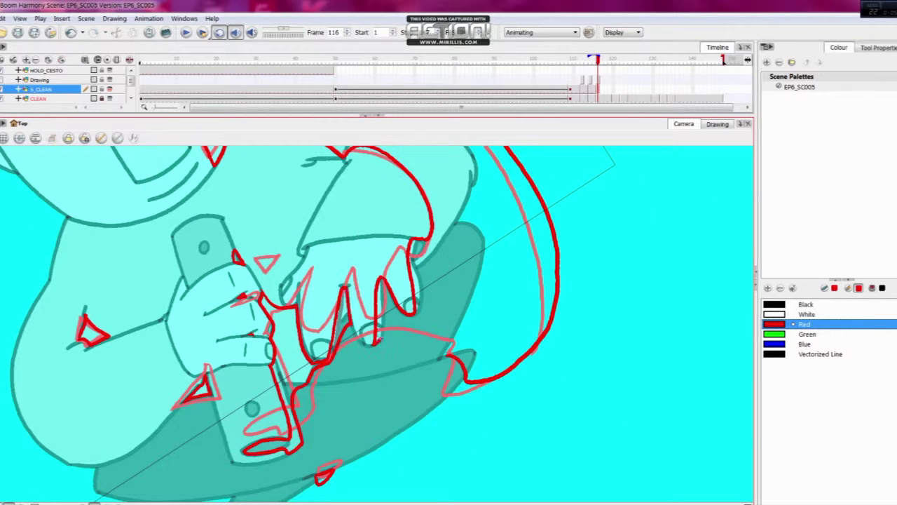
{"action": "left_click_drag", "start_coordinate": [402, 310], "coordinate": [421, 353]}
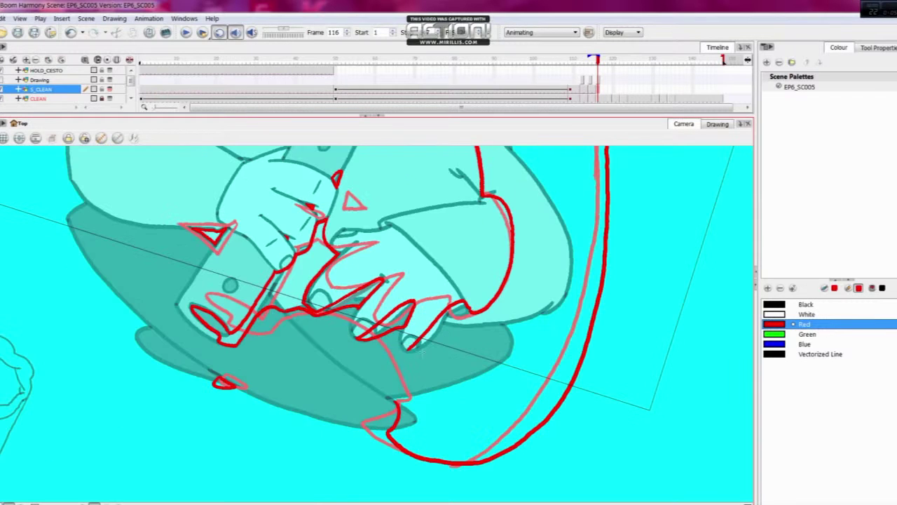
- Delete the stray Red lines beside the lower fingers and under the forearm in the S_CLEAN shadow drawing at frame 127
{"action": "key", "text": "shift+m"}
{"action": "mouse_move", "coordinate": [601, 95]}
{"action": "left_mouse_down"}
{"action": "mouse_move", "coordinate": [592, 95]}
{"action": "mouse_move", "coordinate": [631, 95]}
{"action": "mouse_move", "coordinate": [576, 98]}
{"action": "left_mouse_up"}
{"action": "mouse_move", "coordinate": [631, 97]}
{"action": "left_mouse_down"}
{"action": "mouse_move", "coordinate": [634, 67]}
{"action": "mouse_move", "coordinate": [659, 64]}
{"action": "left_mouse_up"}
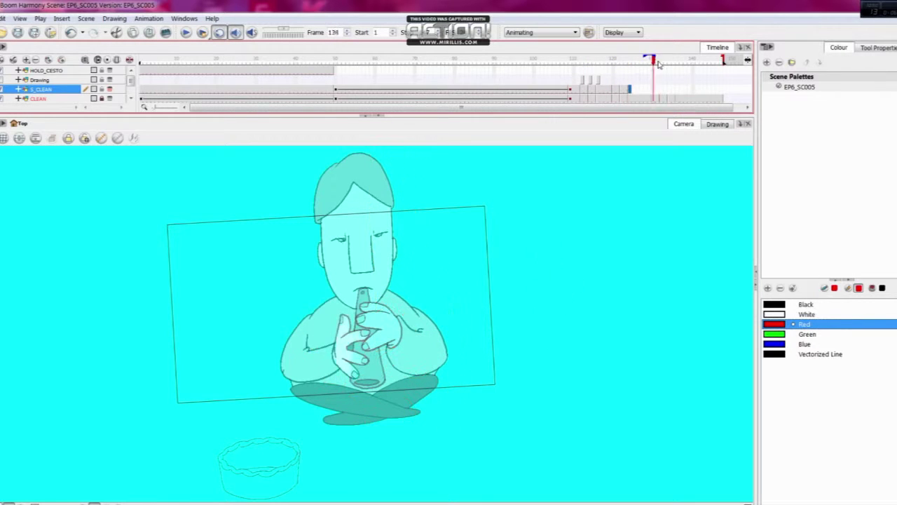
{"action": "left_click_drag", "start_coordinate": [721, 77], "coordinate": [641, 77]}
{"action": "scroll", "coordinate": [353, 294], "scroll_direction": "up", "scroll_amount": 5}
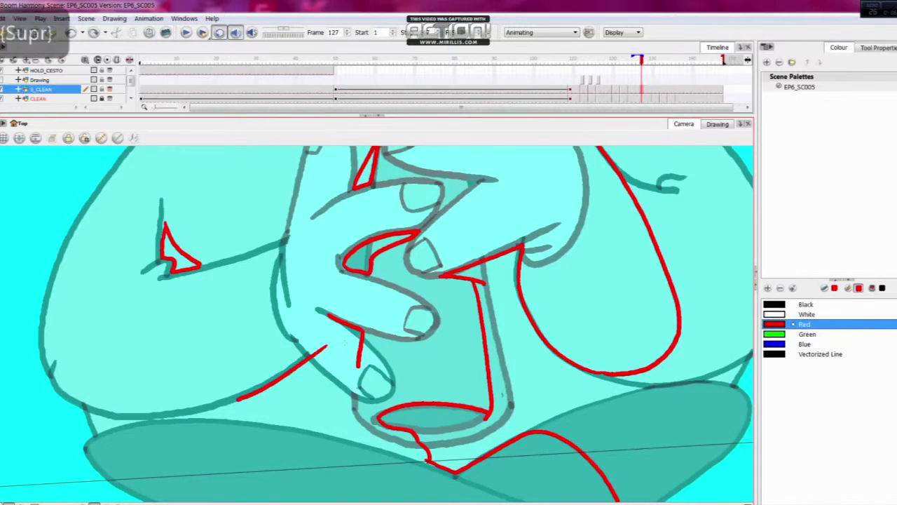
{"action": "scroll", "coordinate": [353, 294], "scroll_direction": "down", "scroll_amount": 2}
{"action": "key", "text": "comma"}
{"action": "key", "text": "comma"}
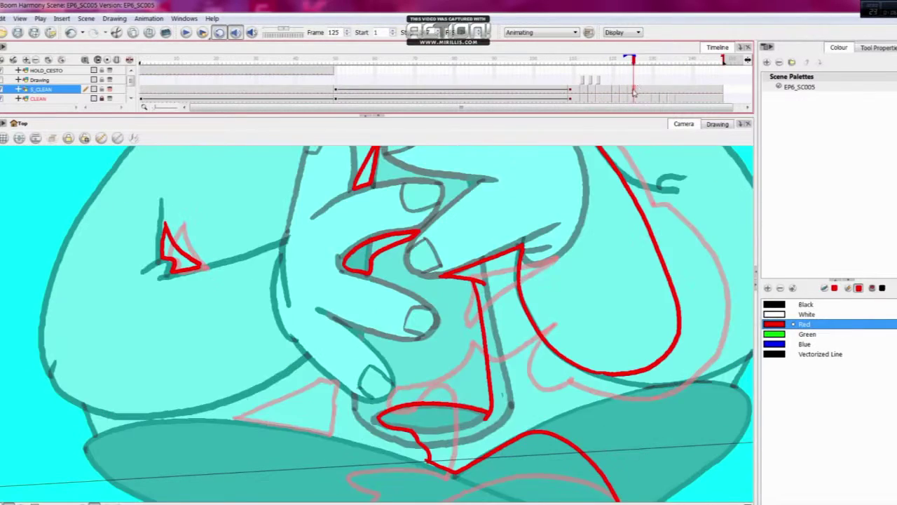
- Go back to frame 110 of S_CLEAN and choose Black as the colour for the shadow shapes
{"action": "left_click_drag", "start_coordinate": [323, 387], "coordinate": [447, 319]}
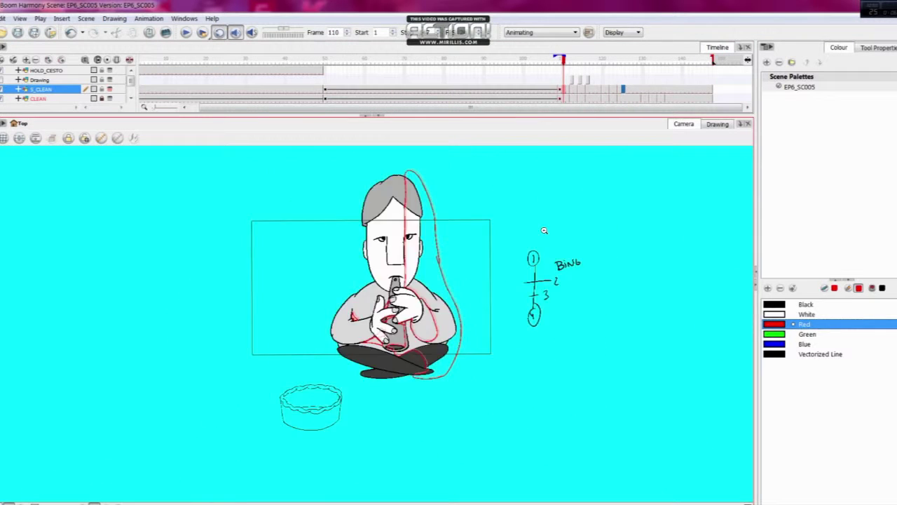
{"action": "left_click", "coordinate": [544, 230]}
{"action": "left_click", "coordinate": [806, 306]}
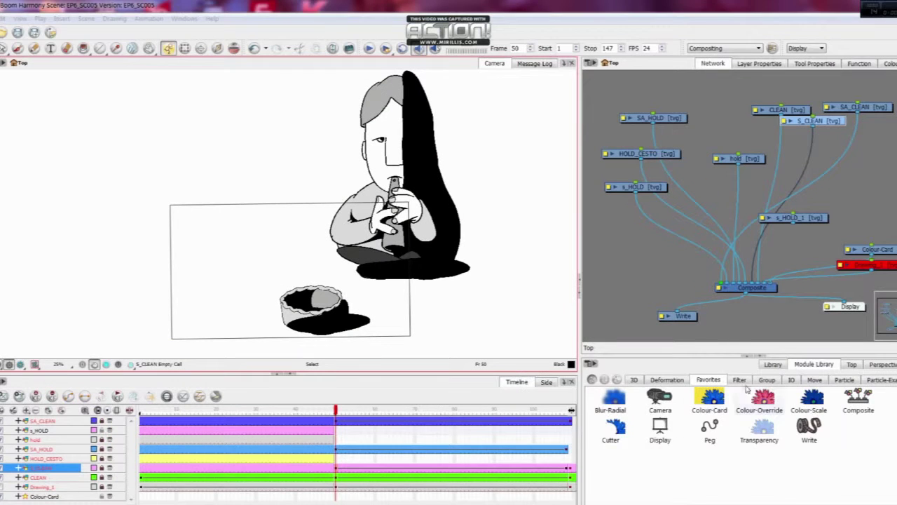
- Add a Tone effect to the network, feed it s_HOLD and hold, and connect its output to the Composite
{"action": "left_click", "coordinate": [740, 379]}
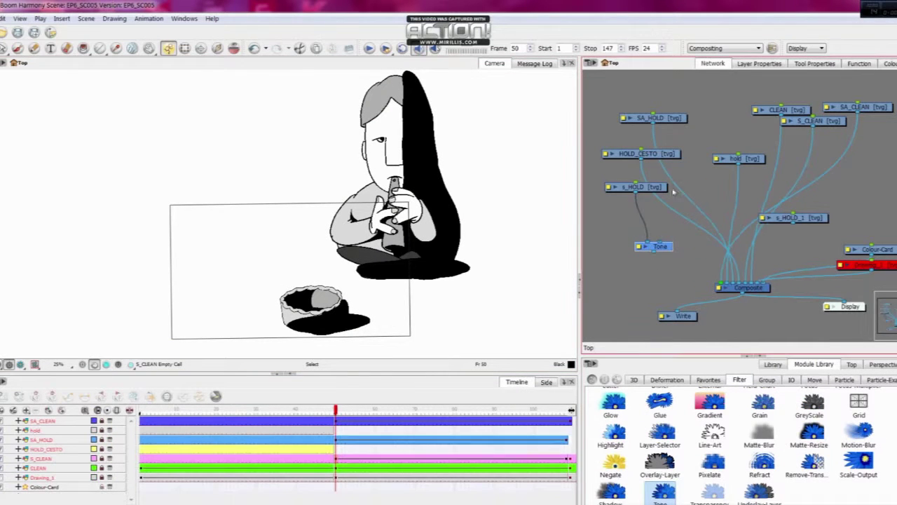
{"action": "left_click_drag", "start_coordinate": [723, 240], "coordinate": [645, 238]}
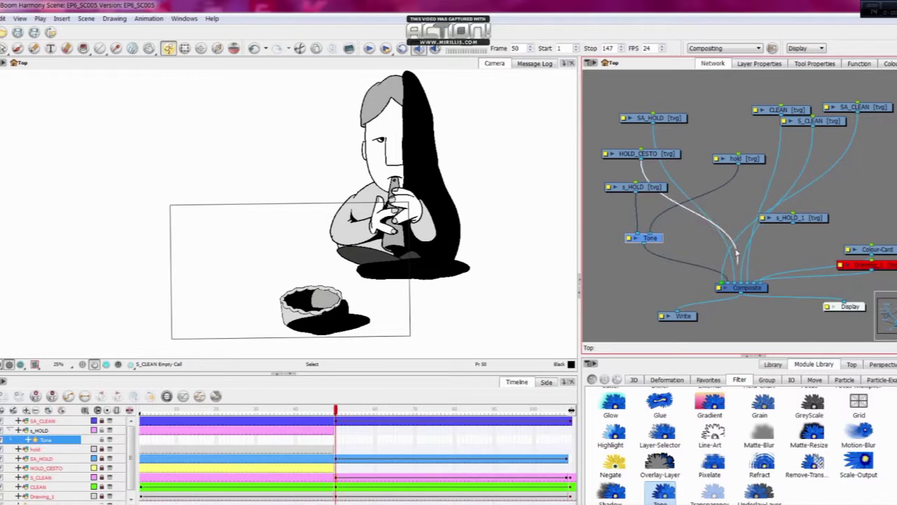
{"action": "left_click_drag", "start_coordinate": [736, 159], "coordinate": [635, 174]}
- Insert a Transparency effect between SA_HOLD and the Composite to soften the basket's cast shadow
{"action": "left_click_drag", "start_coordinate": [652, 118], "coordinate": [692, 180]}
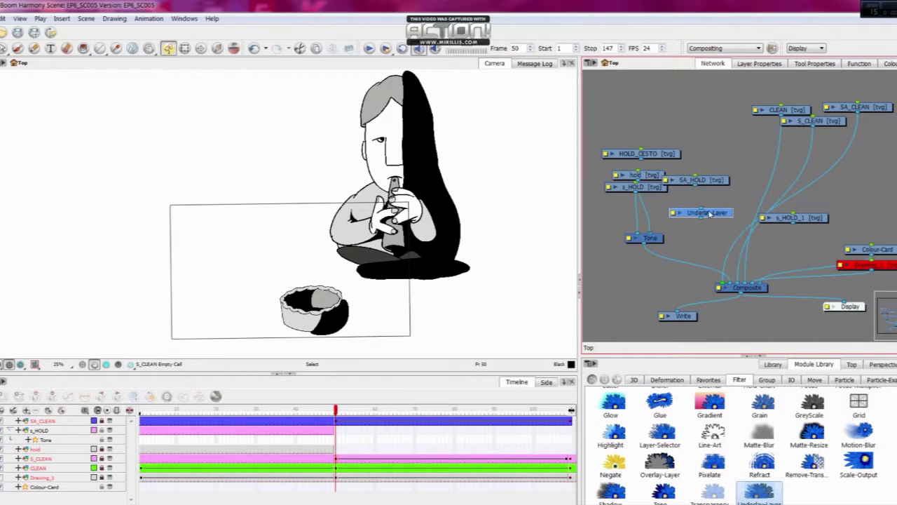
{"action": "left_click_drag", "start_coordinate": [709, 490], "coordinate": [694, 204]}
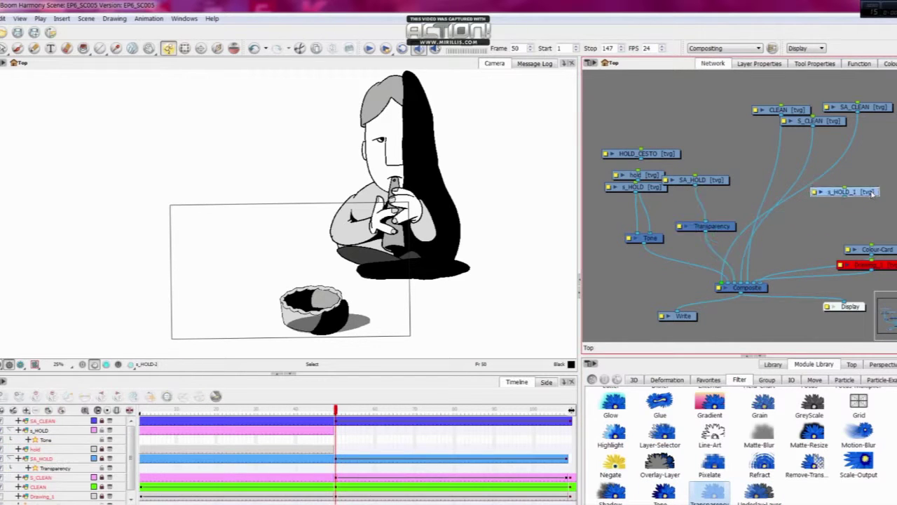
{"action": "left_click", "coordinate": [317, 415]}
{"action": "left_click_drag", "start_coordinate": [319, 416], "coordinate": [335, 419]}
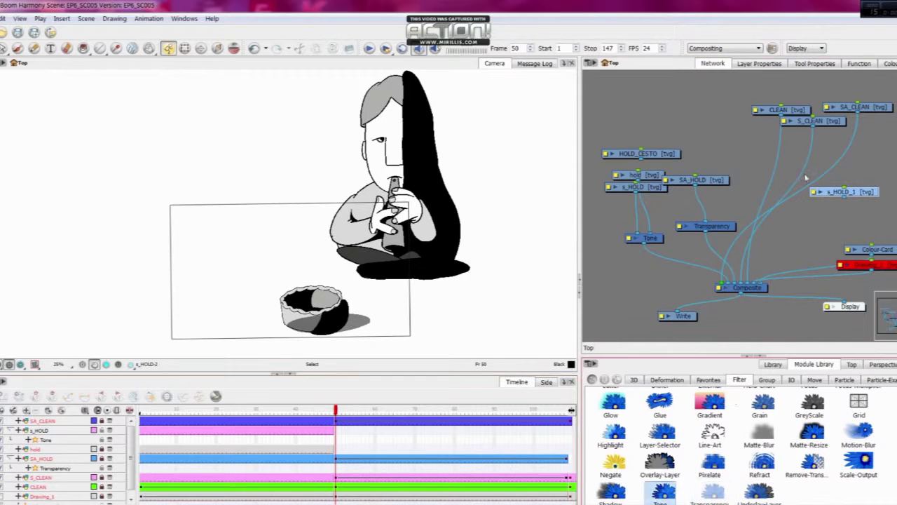
- Add a second Tone effect fed by S_CLEAN and CLEAN, and connect its output to the Composite
{"action": "left_click_drag", "start_coordinate": [660, 491], "coordinate": [806, 176]}
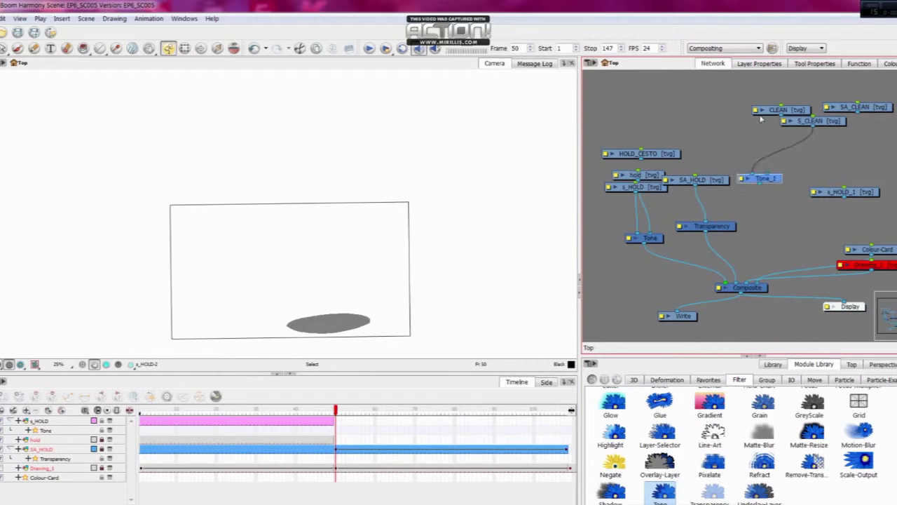
{"action": "left_click_drag", "start_coordinate": [761, 118], "coordinate": [753, 168]}
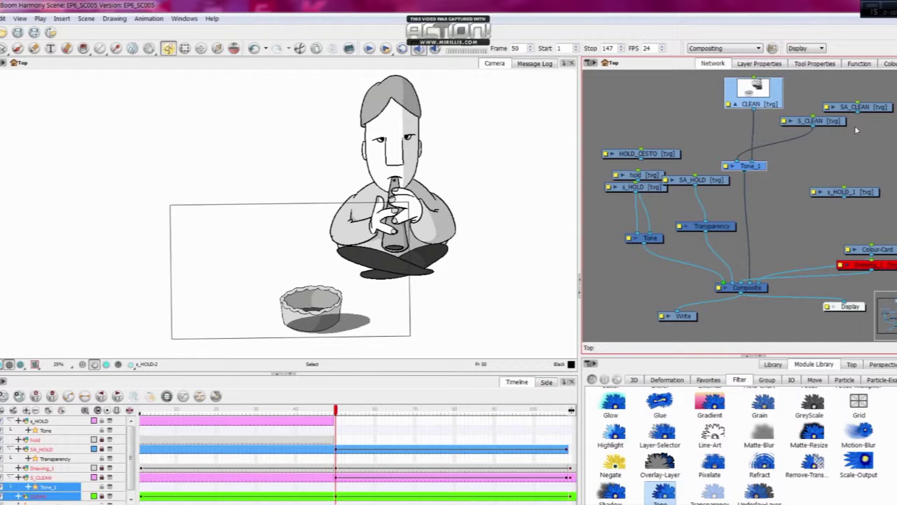
- Insert a Transparency effect between SA_CLEAN and the Composite, and reroute SA_HOLD's Transparency to the last Composite input
{"action": "left_click_drag", "start_coordinate": [715, 493], "coordinate": [758, 283]}
{"action": "left_click", "coordinate": [370, 47]}
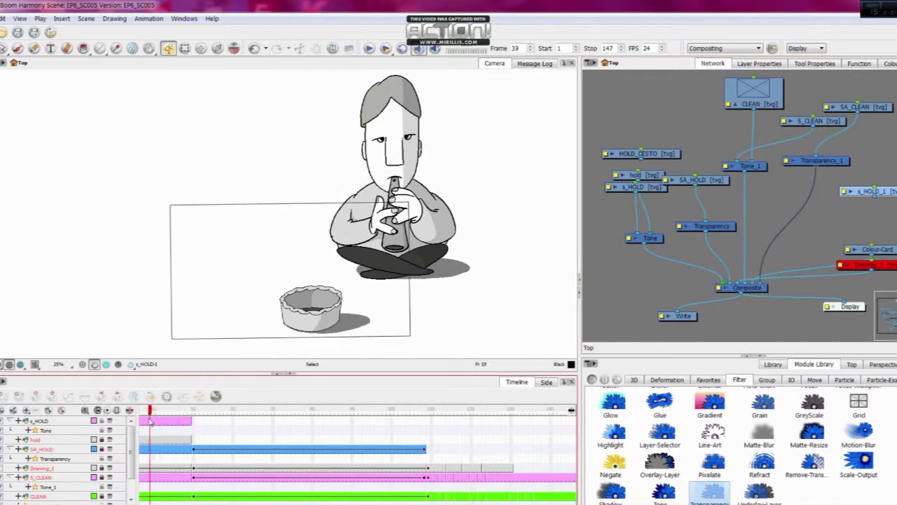
{"action": "left_click", "coordinate": [733, 286]}
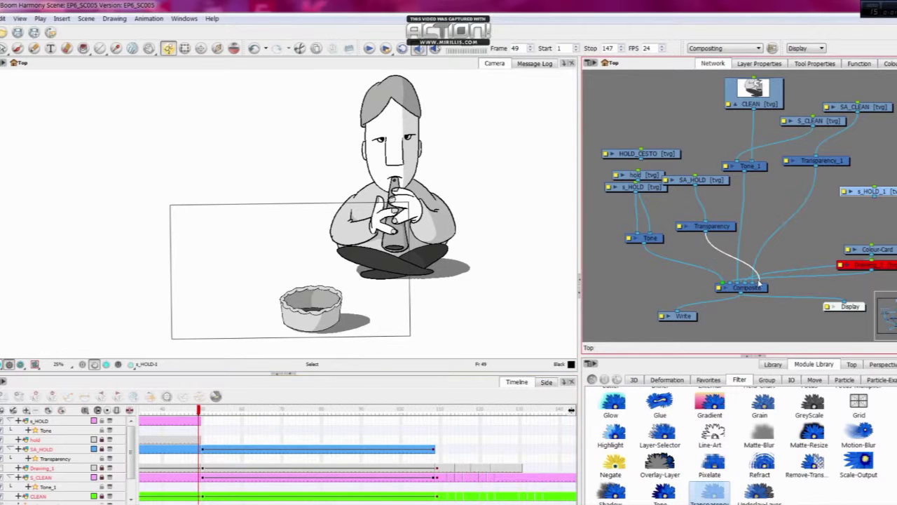